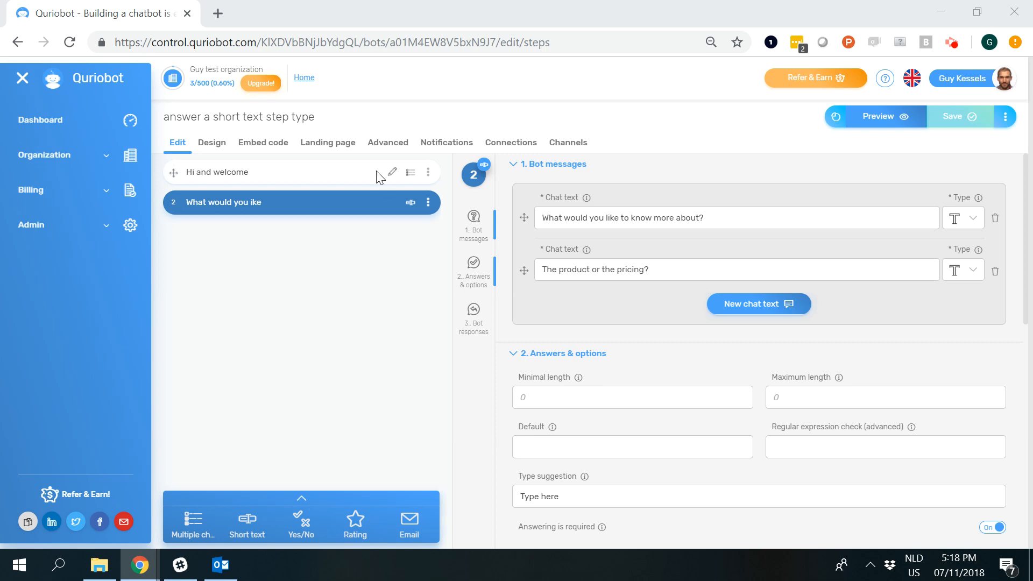
- Review the answer options and bot responses of the "Hi and welcome" step
click(323, 173)
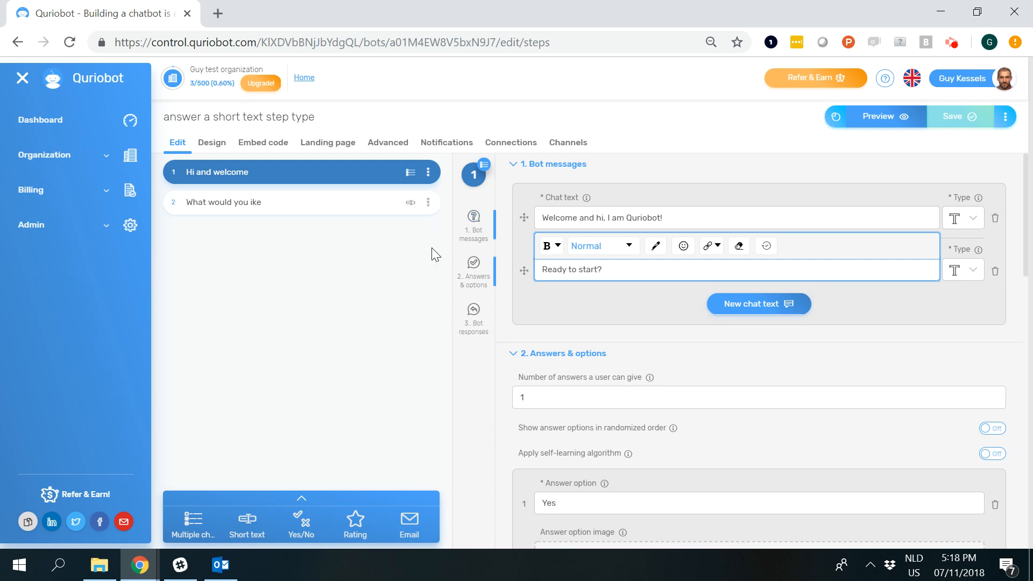
scroll(670, 262, down, 2)
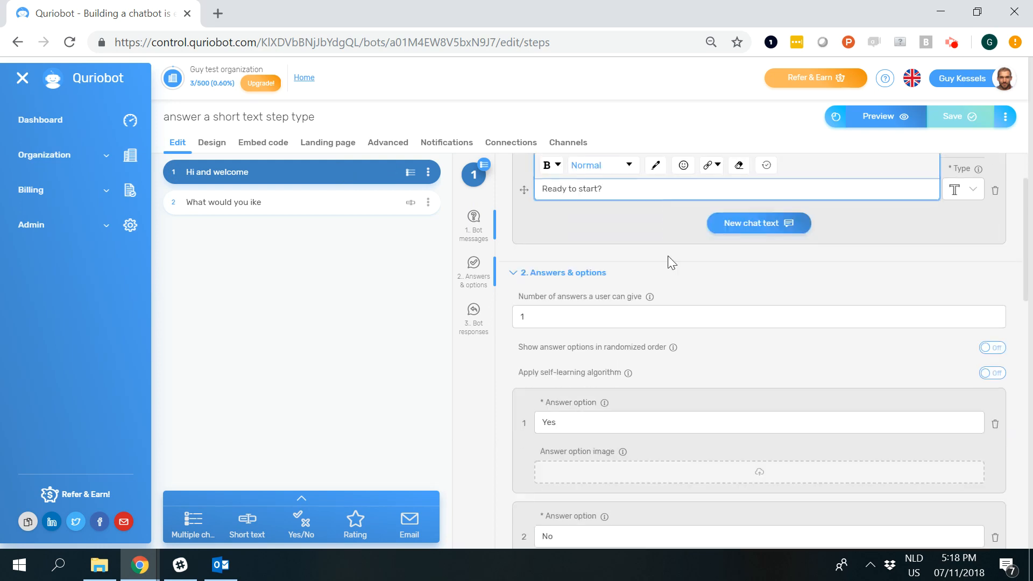
scroll(668, 269, down, 4)
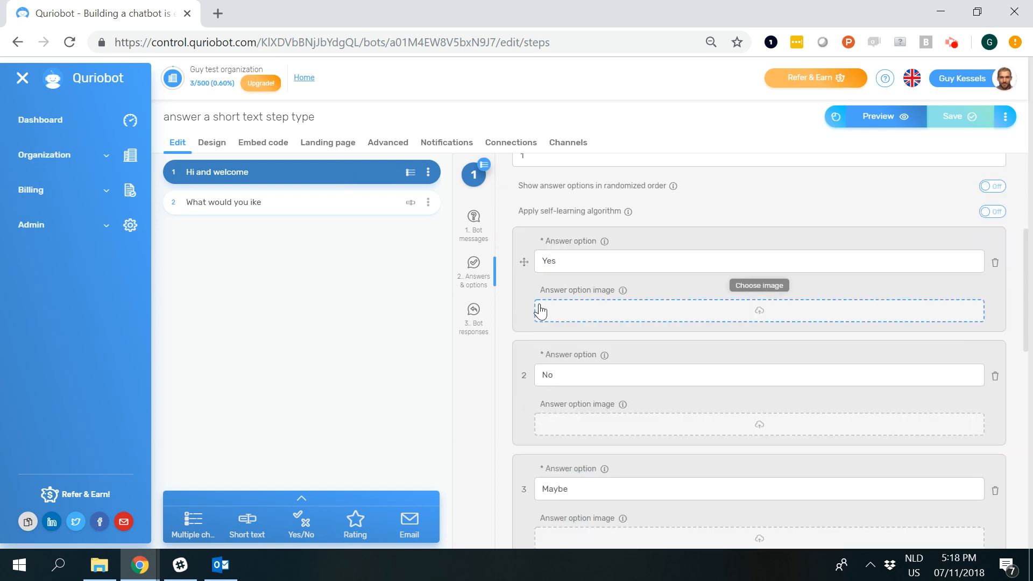
scroll(540, 311, down, 6)
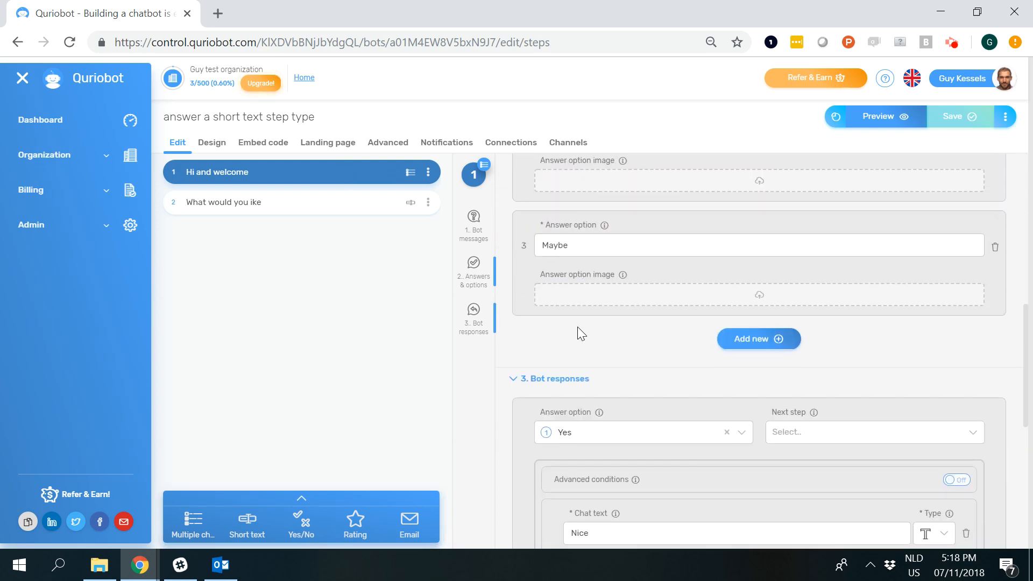
scroll(578, 330, down, 2)
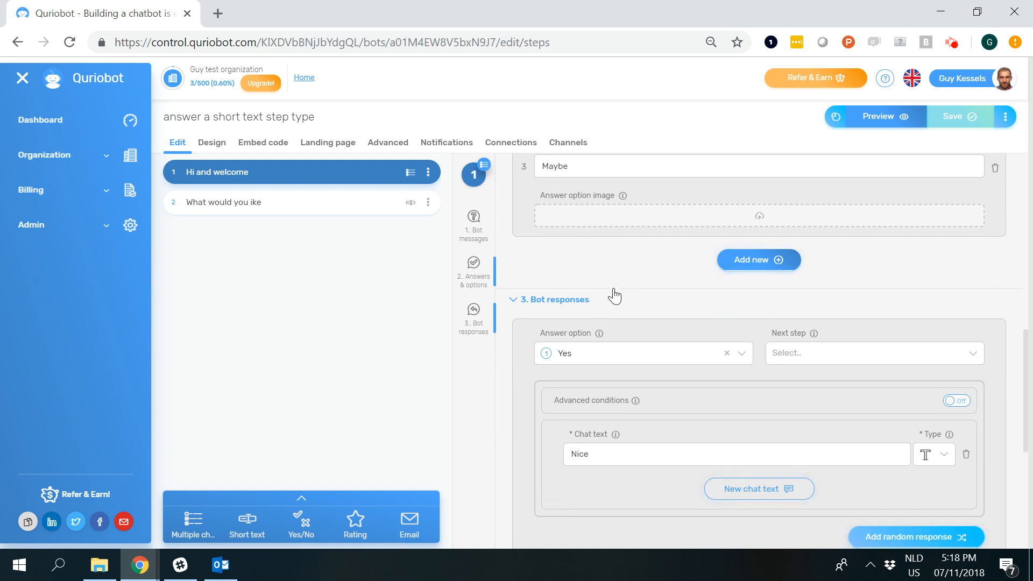
scroll(616, 291, up, 2)
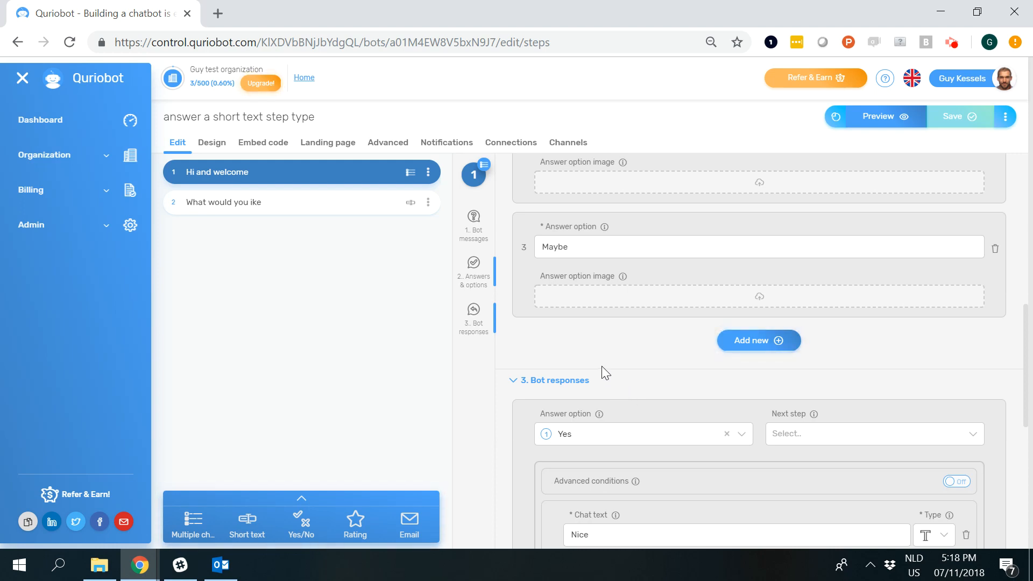
- Rename the second step to "What would you like to know more about?", reusing its first chat text, and save the bot
click(310, 206)
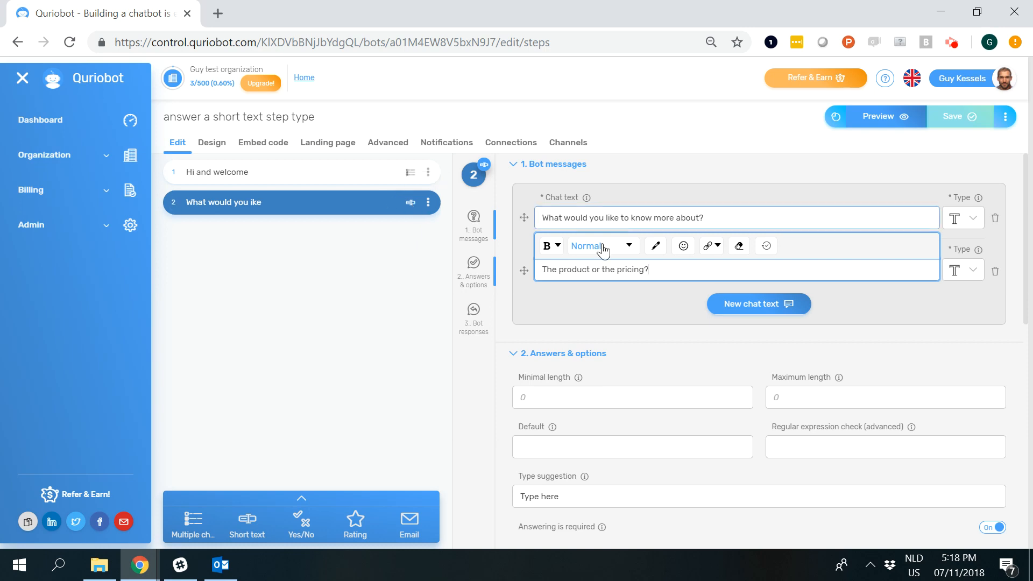
click(635, 217)
triple_click(631, 217)
key(ctrl+c)
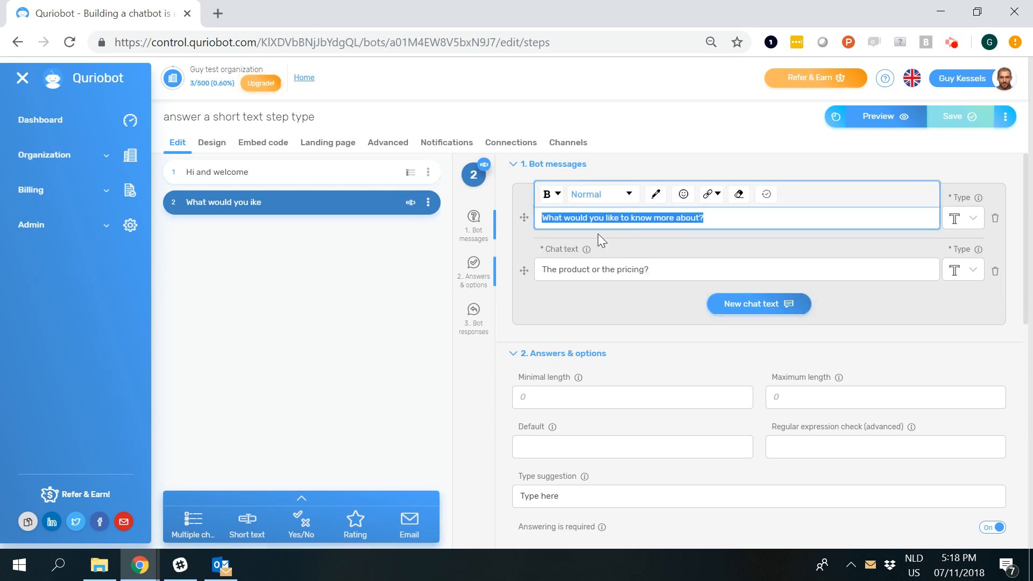
click(394, 203)
triple_click(362, 201)
key(ctrl+v)
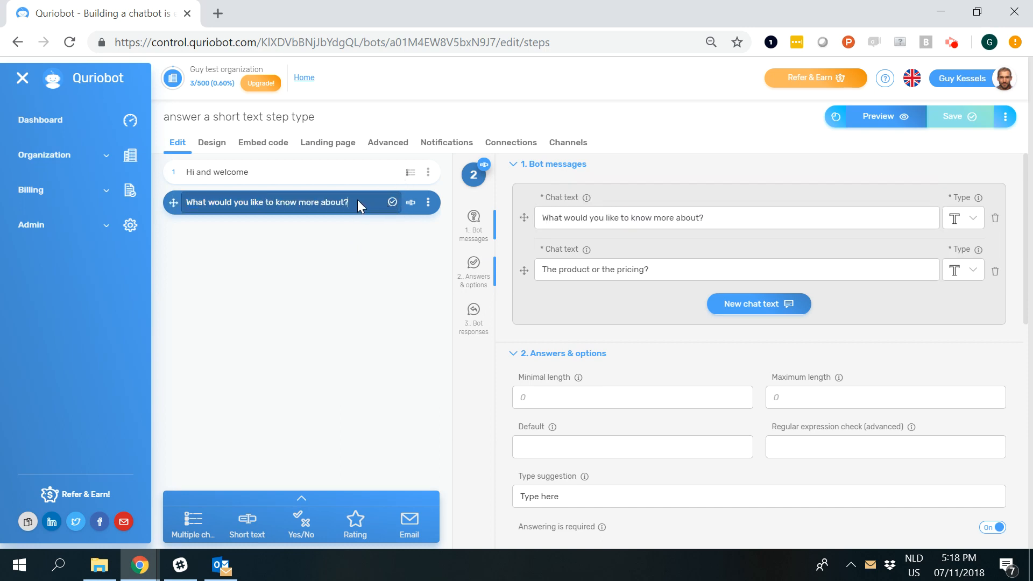
click(394, 202)
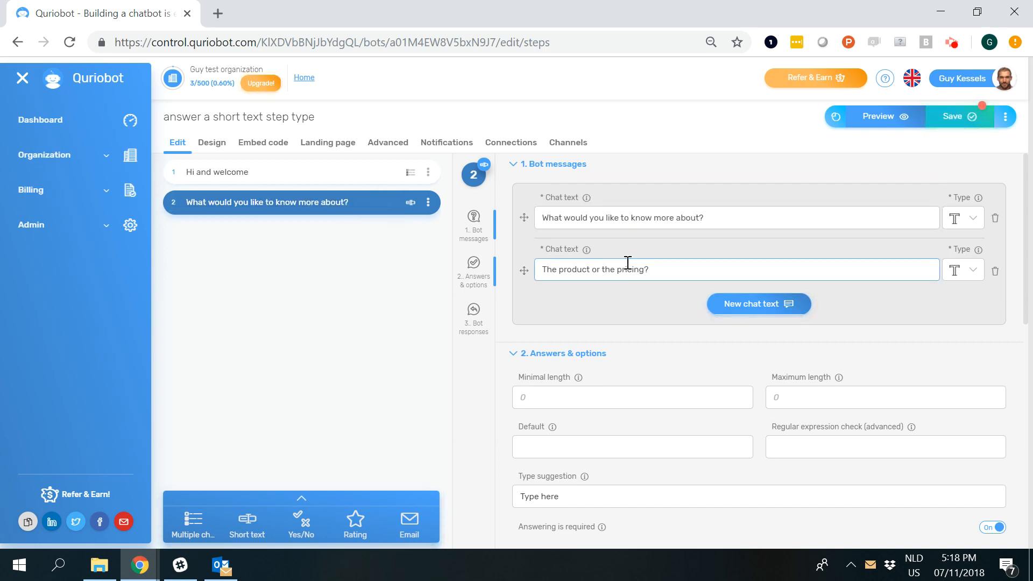
click(625, 268)
click(948, 119)
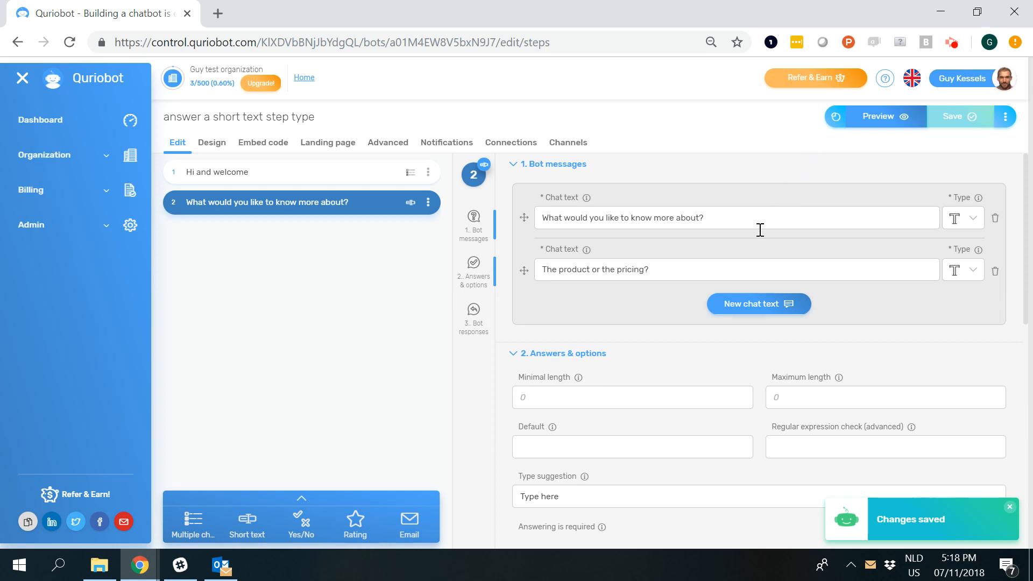
- Collapse the Answers & options and Bot messages sections of the second step
click(736, 217)
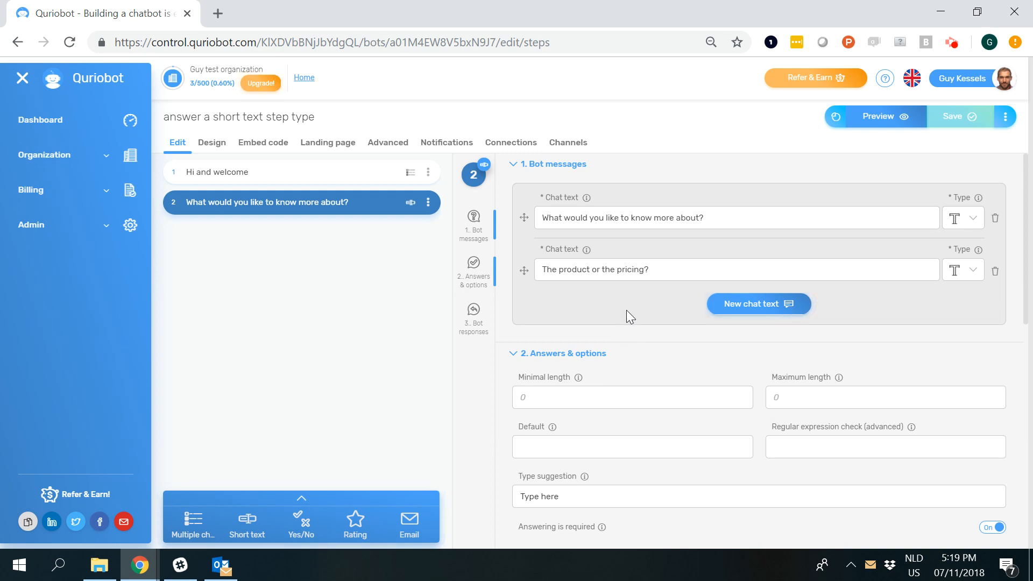
scroll(610, 337, down, 3)
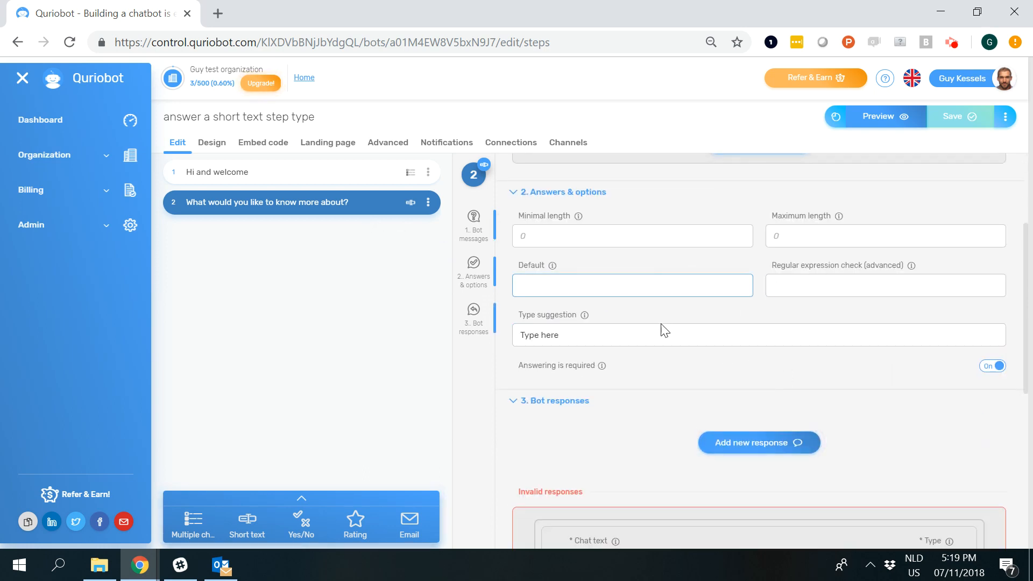
click(568, 193)
scroll(569, 204, up, 3)
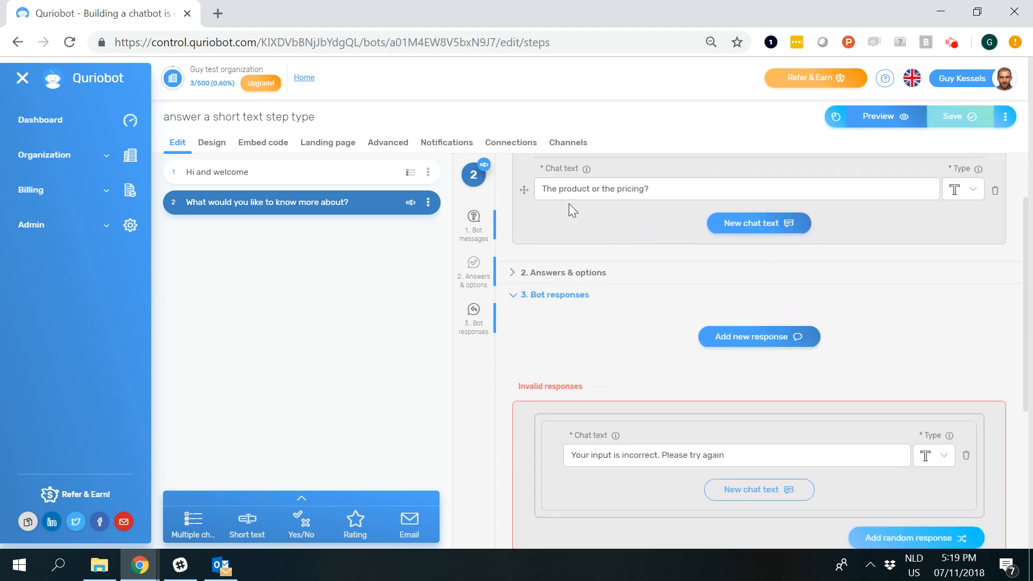
click(568, 167)
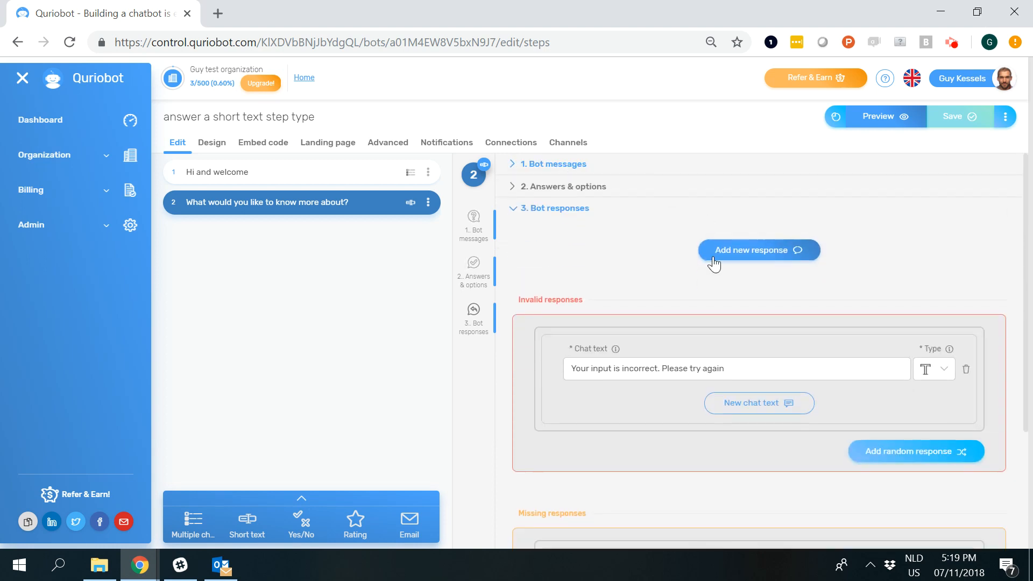
- Add a new bot response with advanced conditions enabled and the condition operator set to OR
click(745, 250)
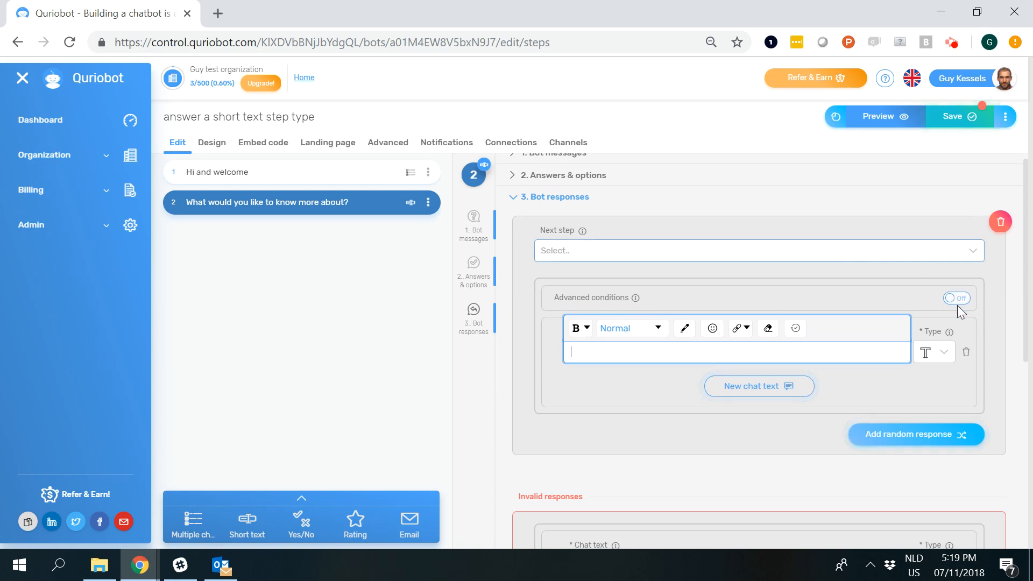
click(957, 299)
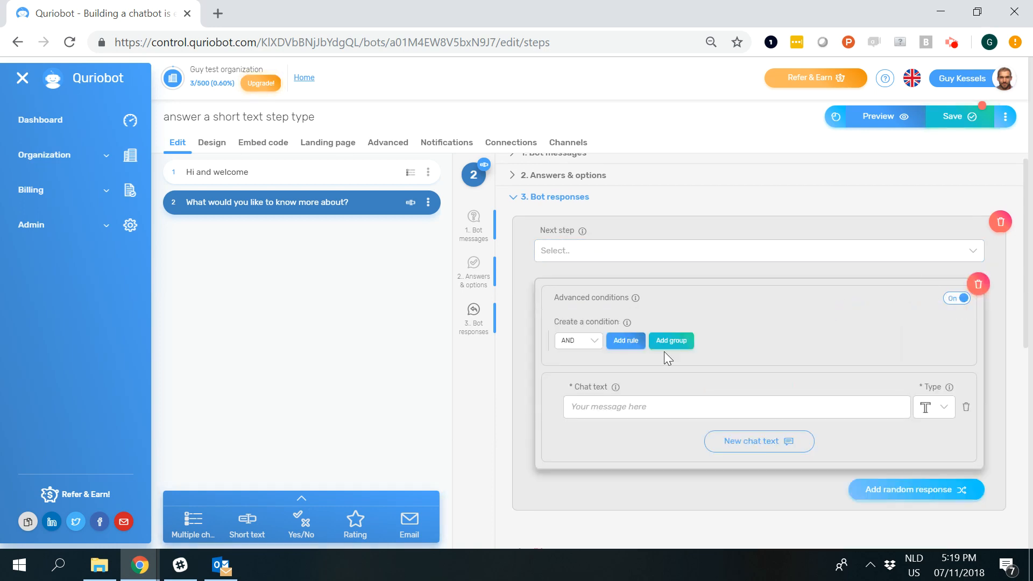
click(579, 348)
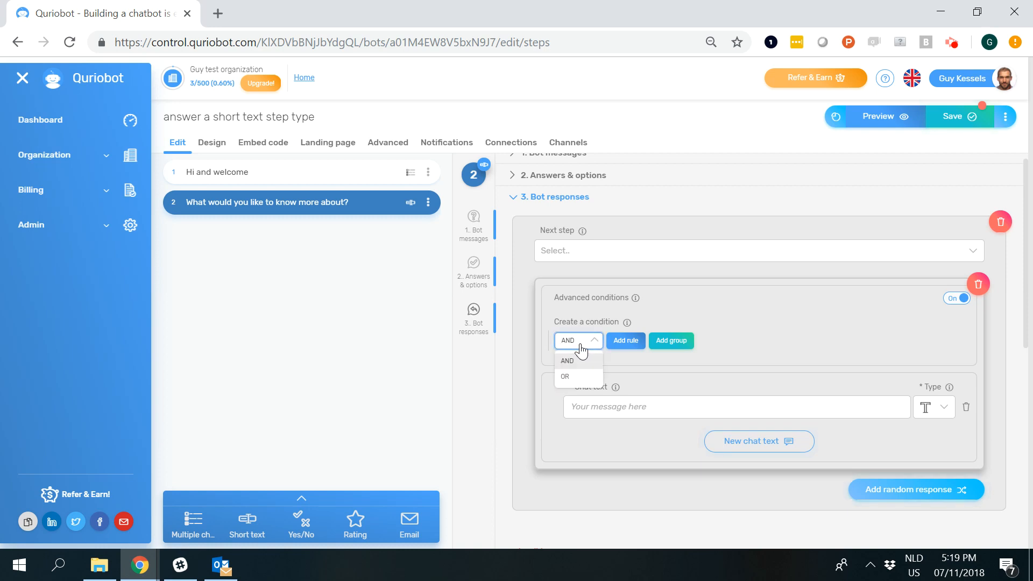
click(582, 376)
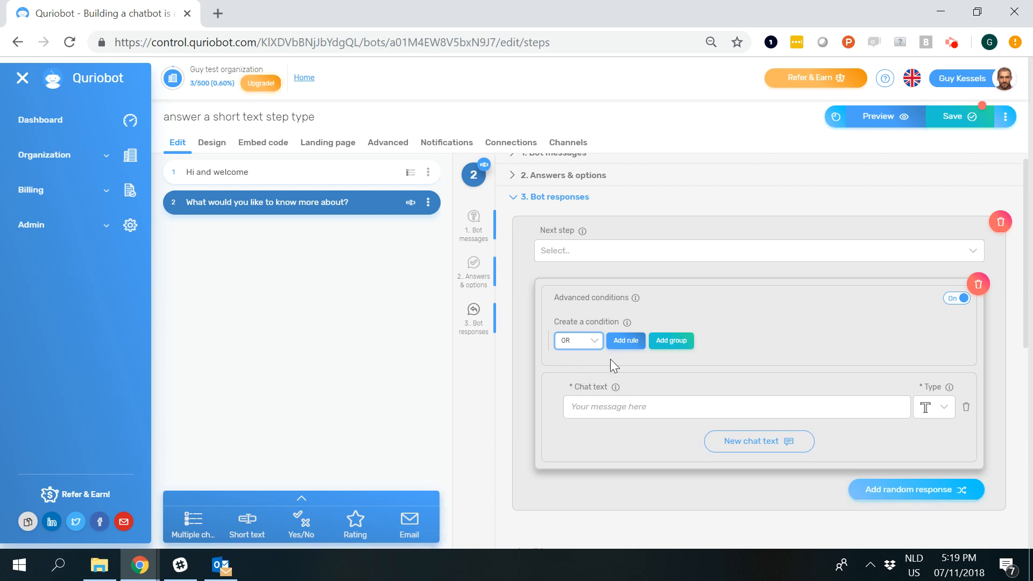
- Add a rule that the answer to "What would you like to know more about?" contains (case-insensitive) "prod"
click(624, 340)
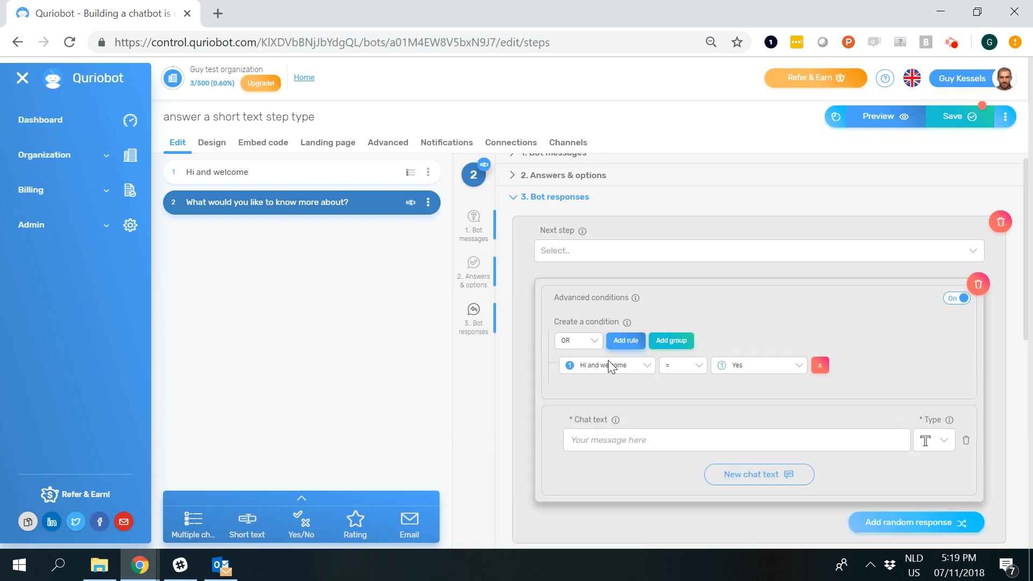
click(599, 319)
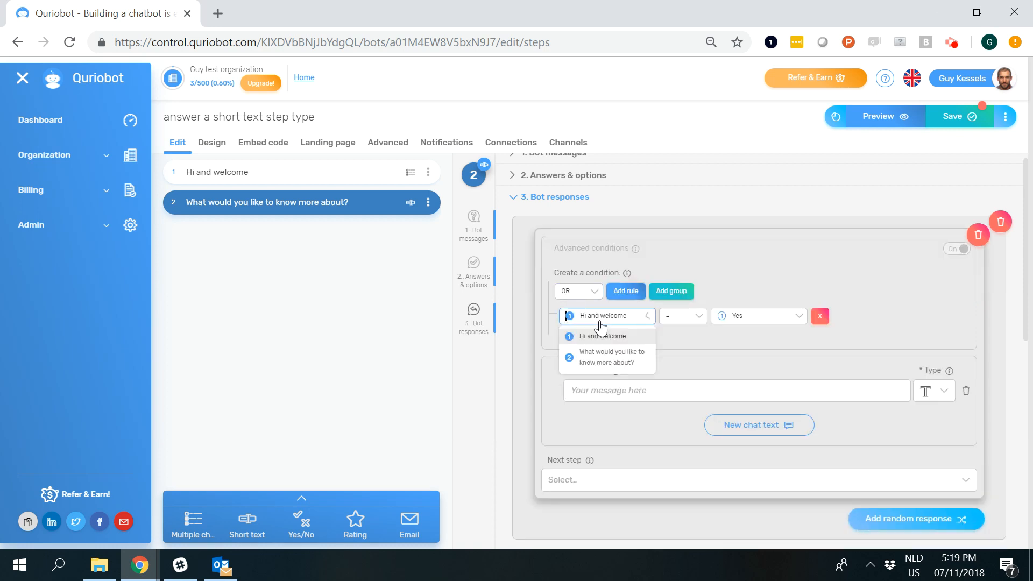
click(596, 357)
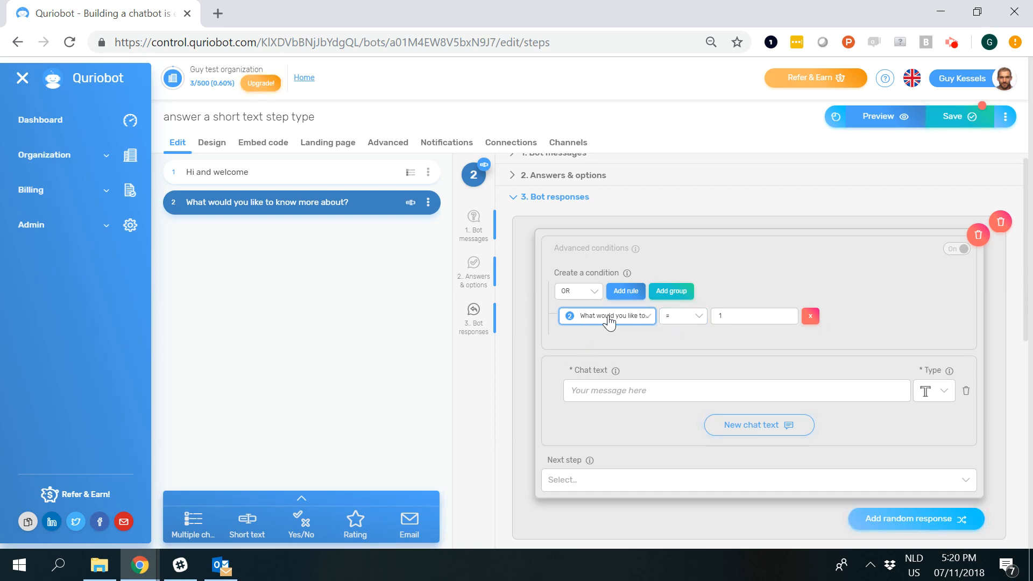
click(673, 320)
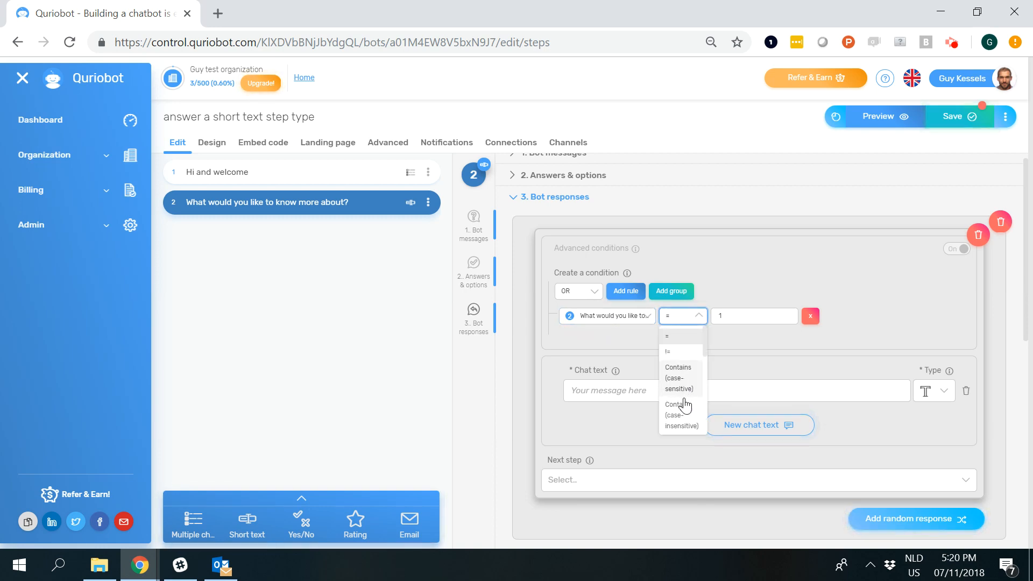
click(676, 430)
click(749, 318)
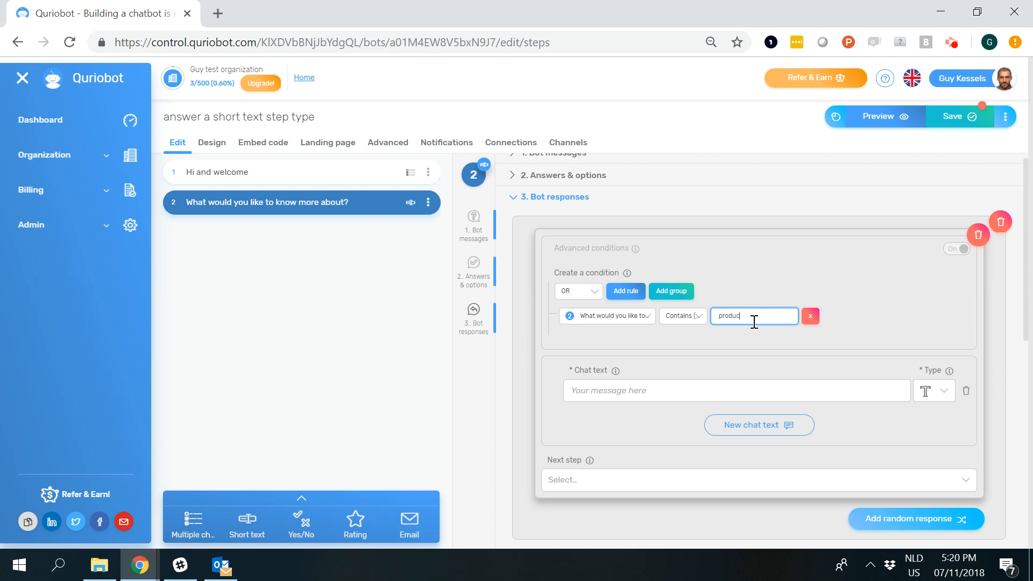
key(BackSpace)
key(BackSpace)
- Set the response's chat text to "More info on the product it is!" and save the bot
click(622, 389)
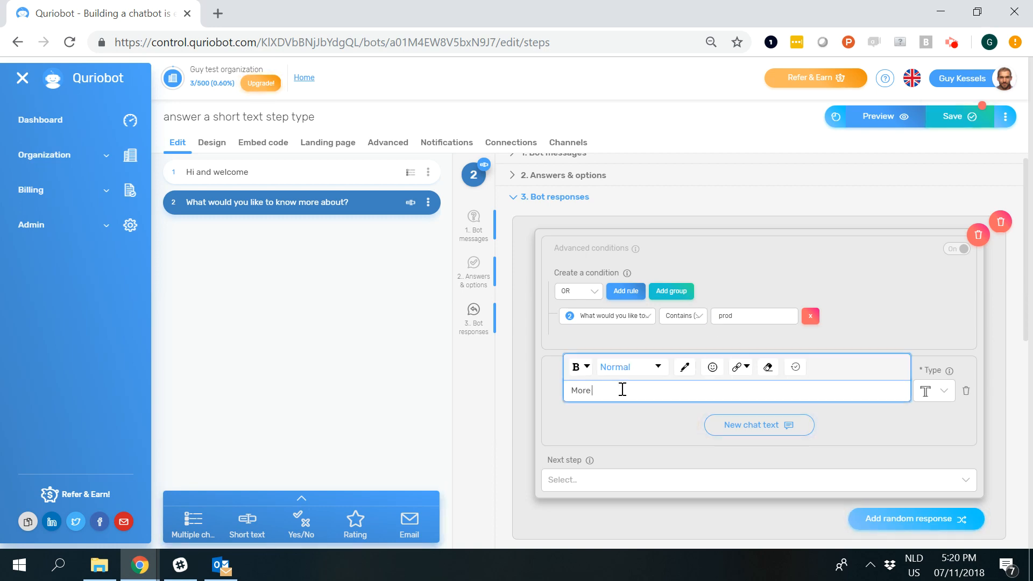
text(More info on the product it is!)
click(724, 315)
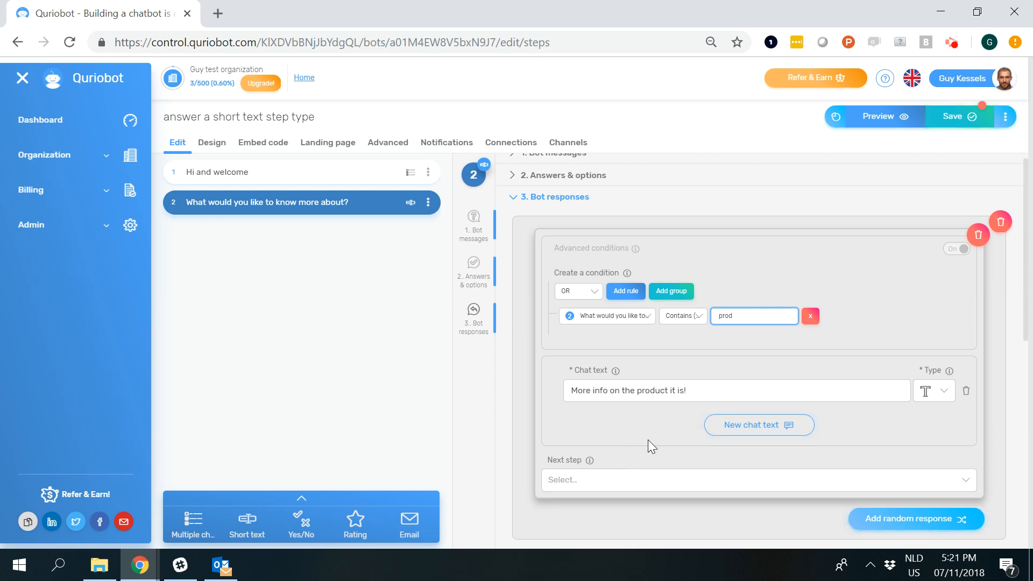
click(950, 117)
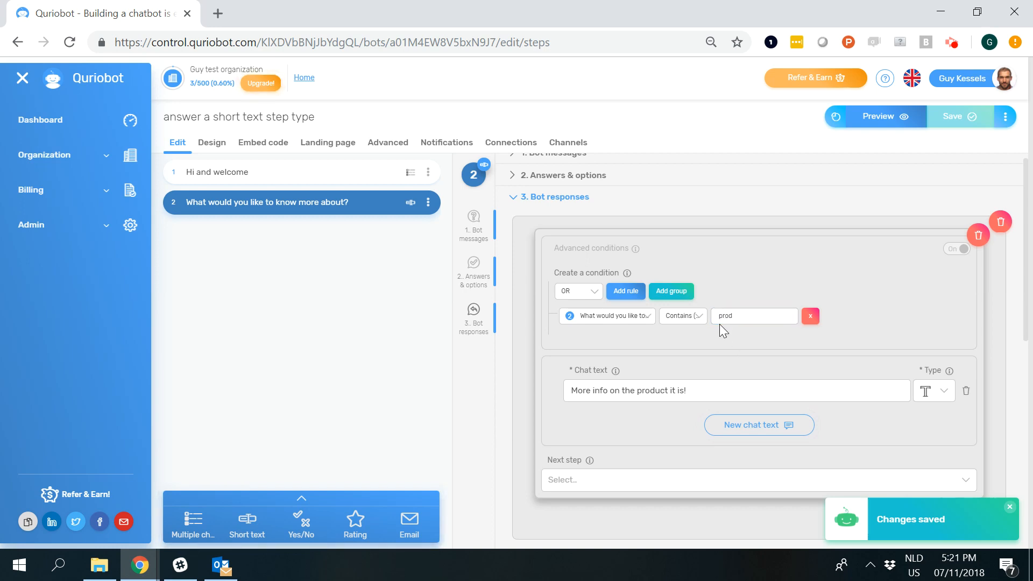
- Add a random response below the product response, with advanced conditions enabled and the condition operator set to OR
scroll(727, 337, down, 3)
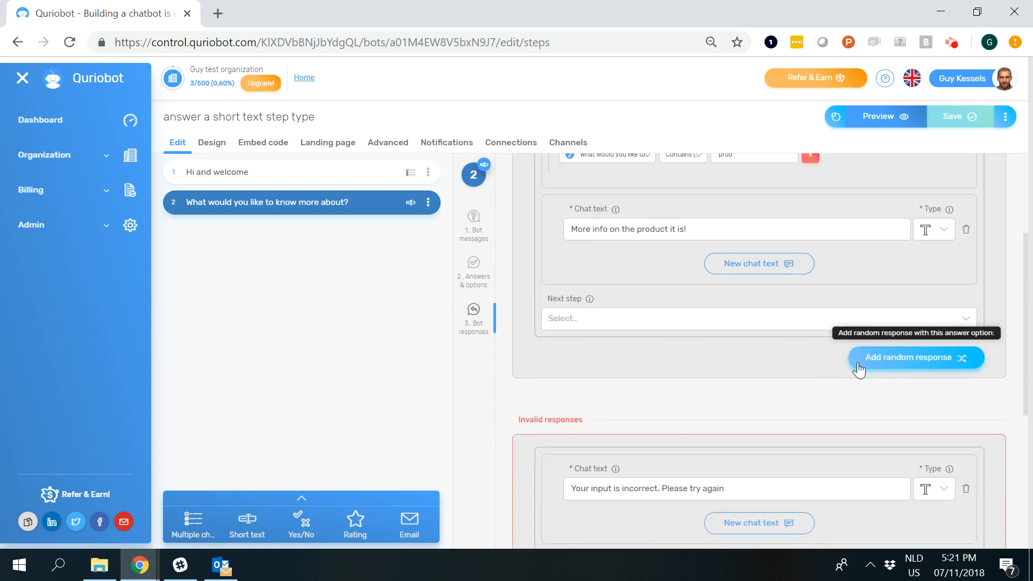
click(868, 368)
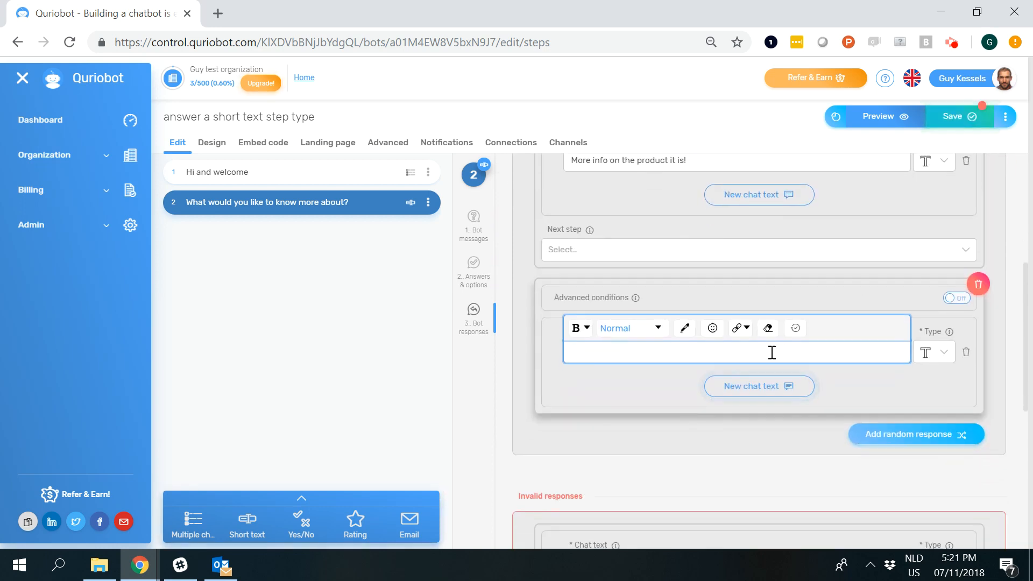
click(957, 298)
scroll(801, 328, up, 6)
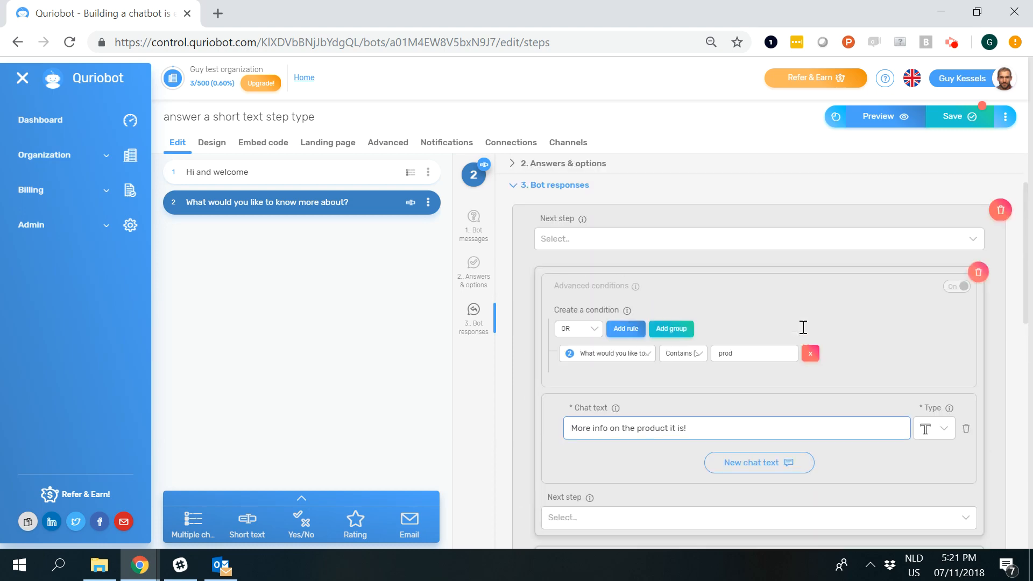
scroll(802, 328, down, 5)
click(591, 390)
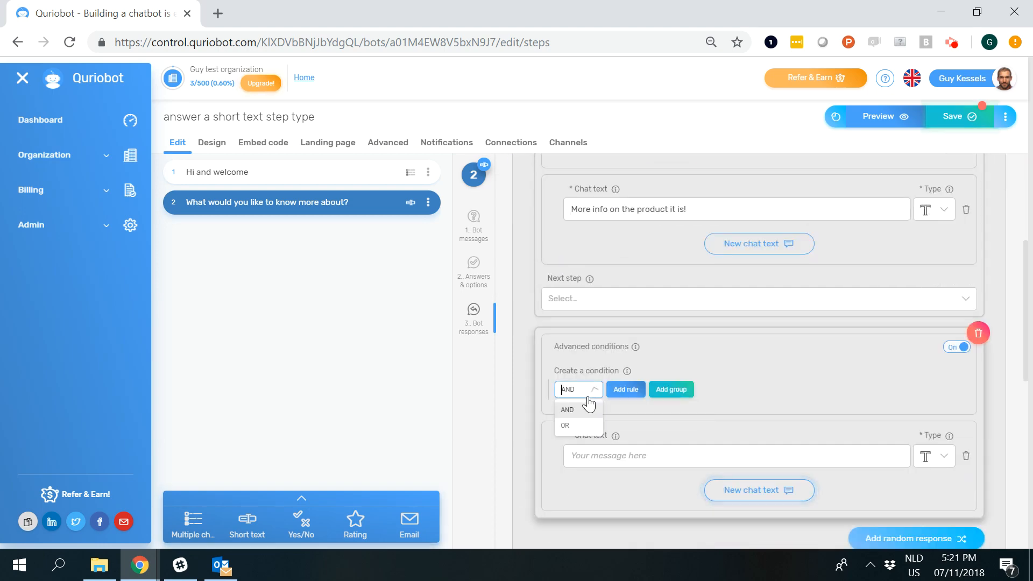
click(580, 423)
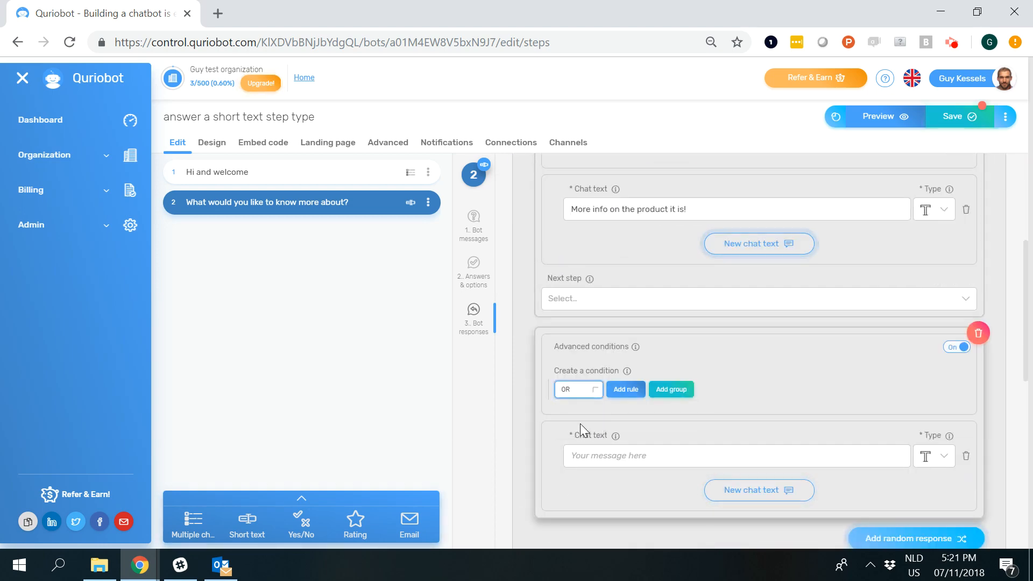
- Add a rule that the answer to "What would you like to know more about?" contains (case-insensitive) "pric"
click(625, 389)
click(634, 415)
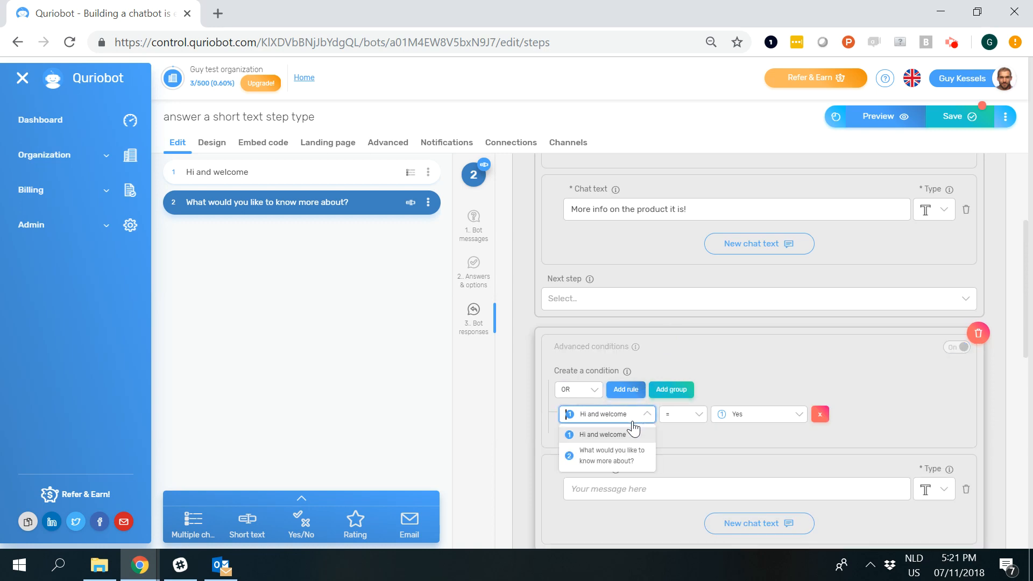
click(617, 458)
click(680, 419)
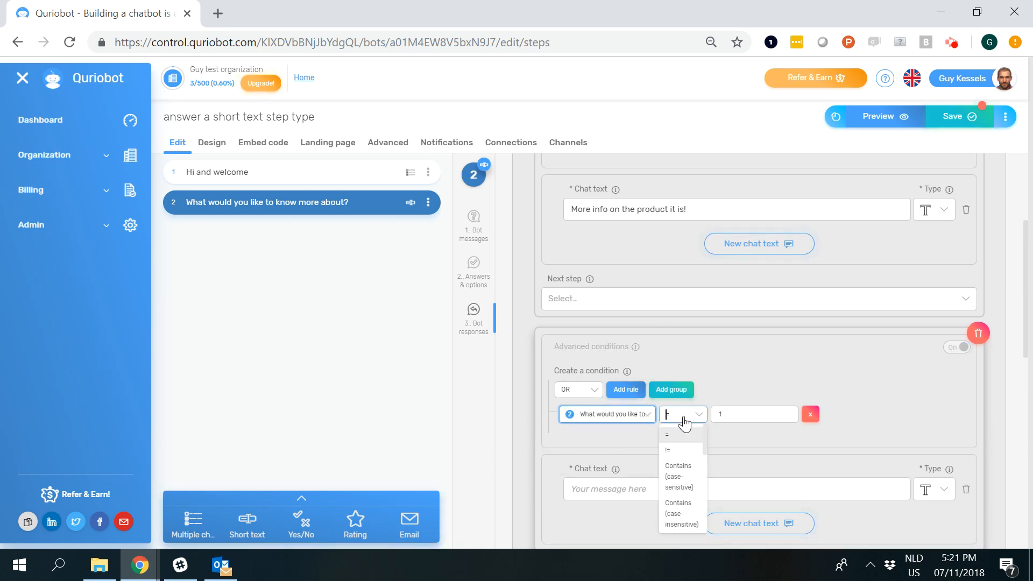
click(677, 511)
click(749, 415)
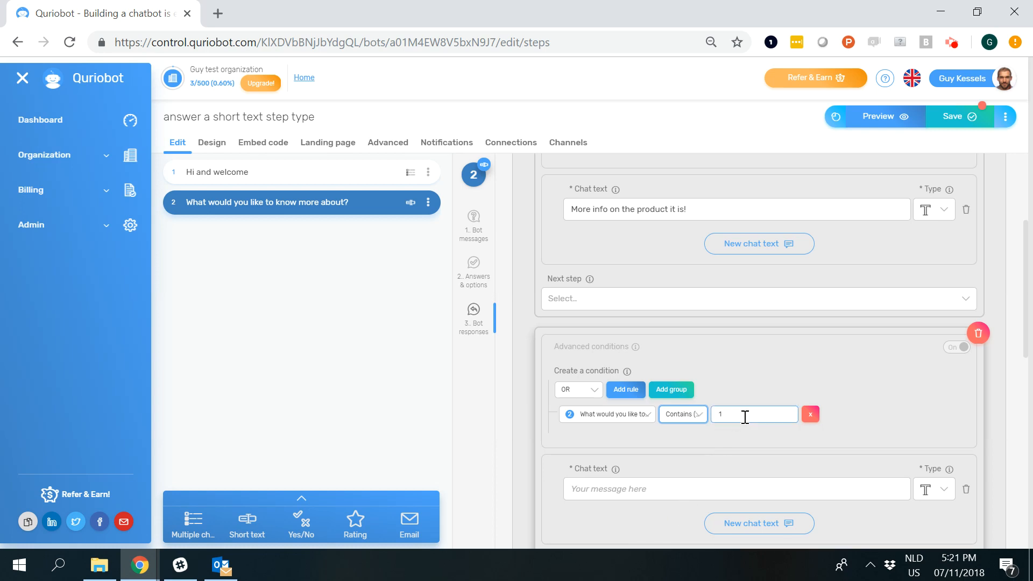
key(BackSpace)
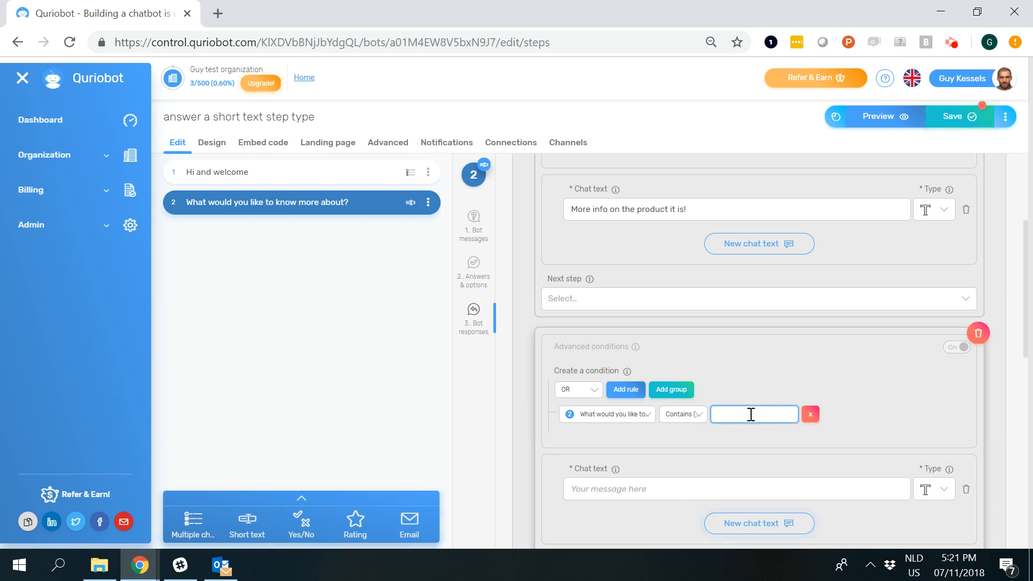
text(pl)
text(ic)
- Set this response's chat text to "More info on the pricing it is!" and save the bot
click(651, 489)
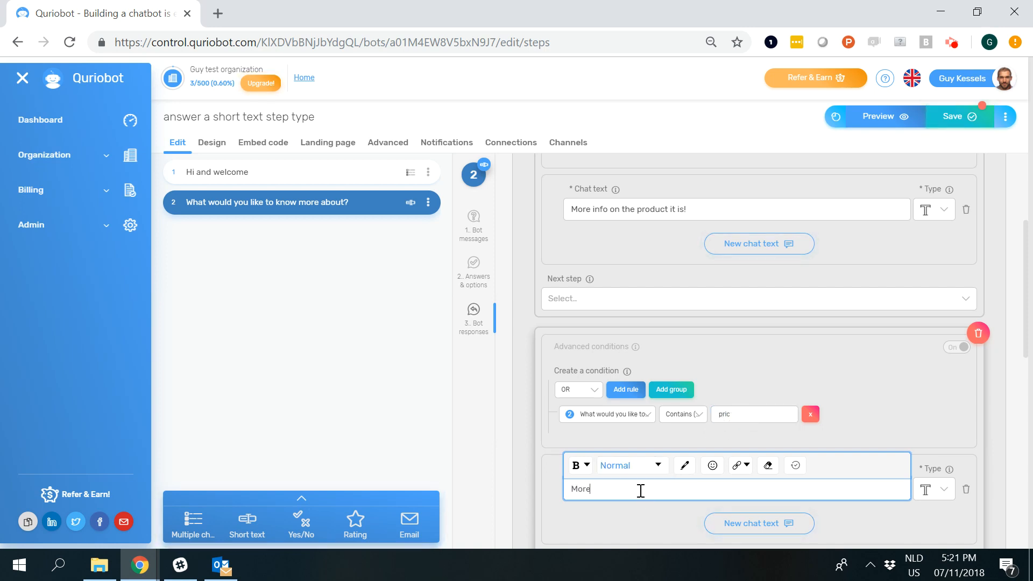
text(on the pricing it is!)
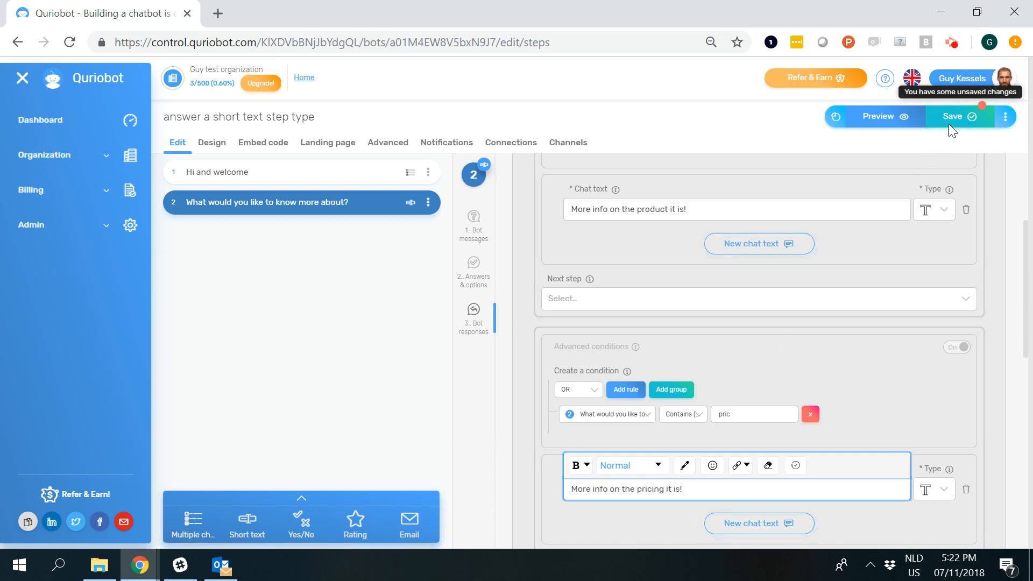
click(948, 123)
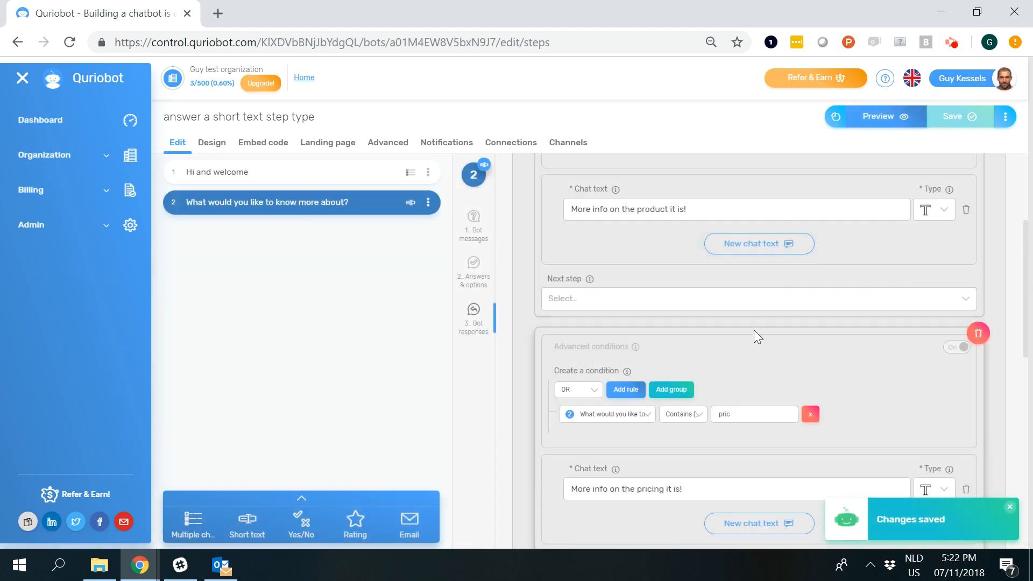
- Add a random response below the pricing response, with advanced conditions enabled and the condition operator set to OR
scroll(782, 395, down, 2)
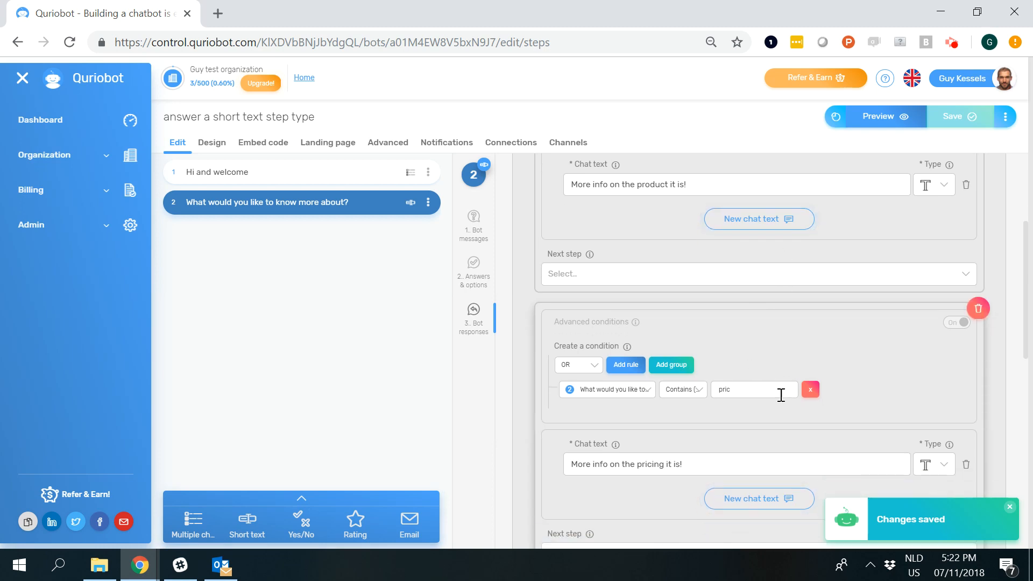
scroll(782, 395, down, 3)
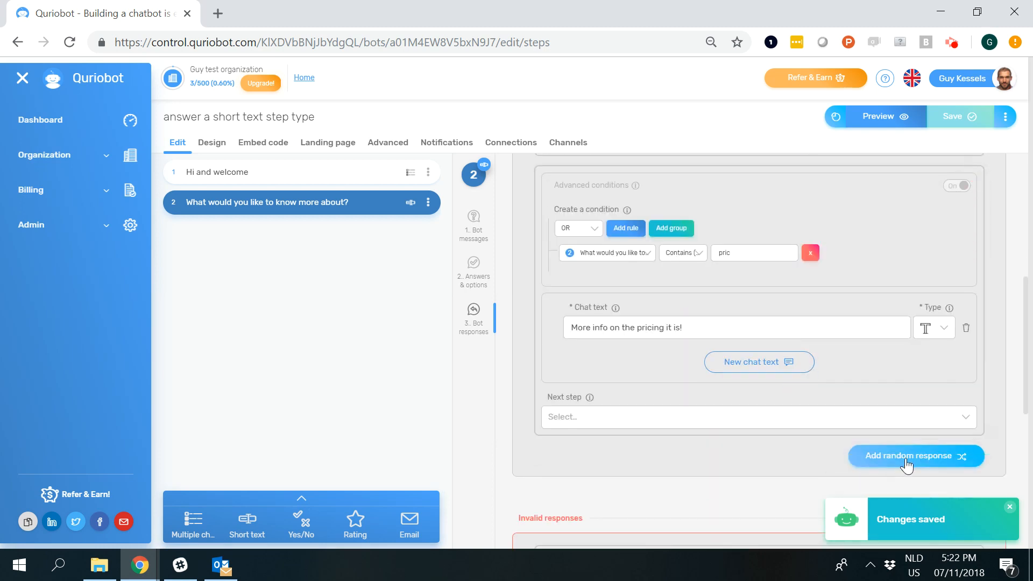
click(893, 456)
scroll(686, 425, down, 3)
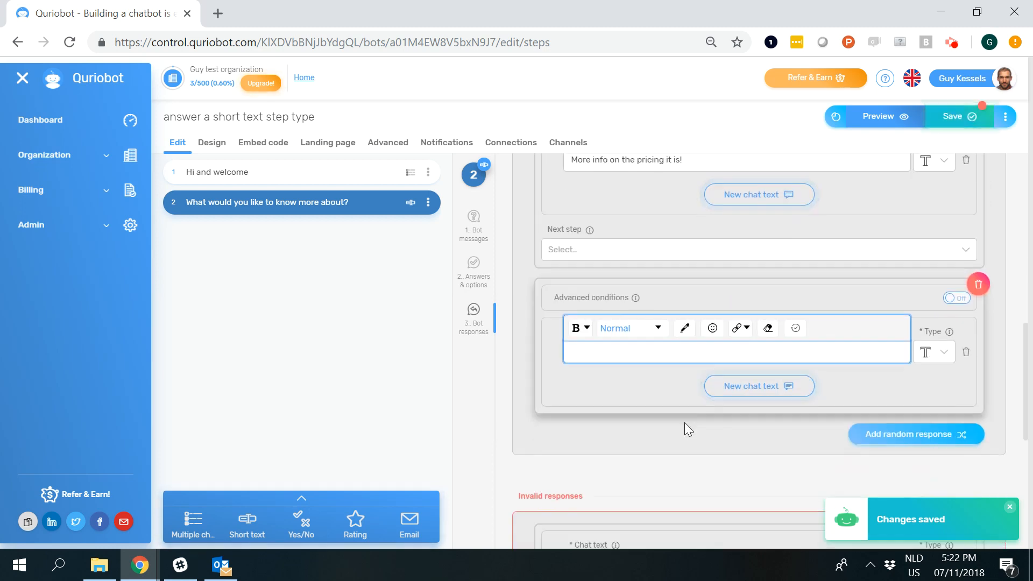
click(957, 301)
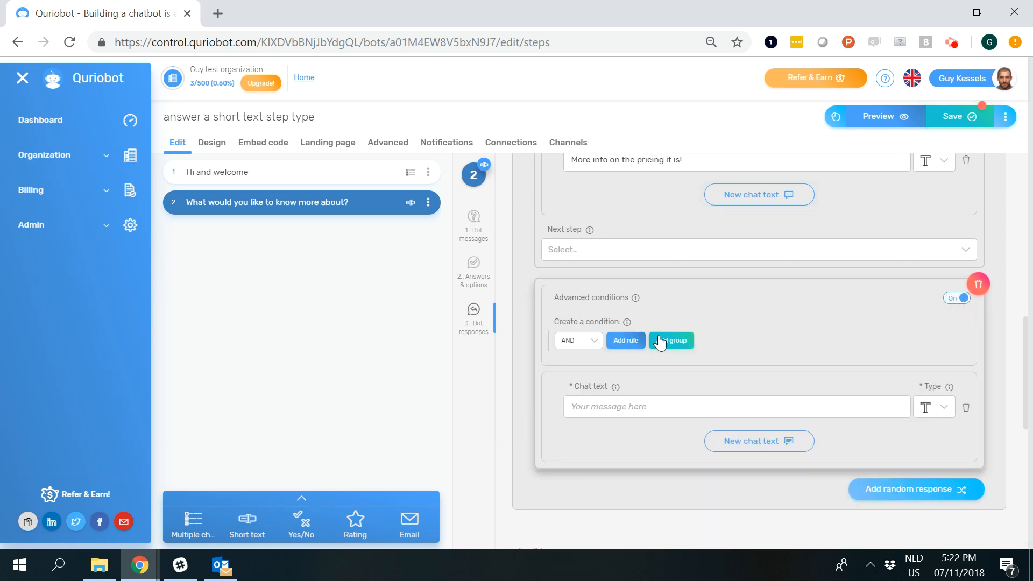
click(589, 344)
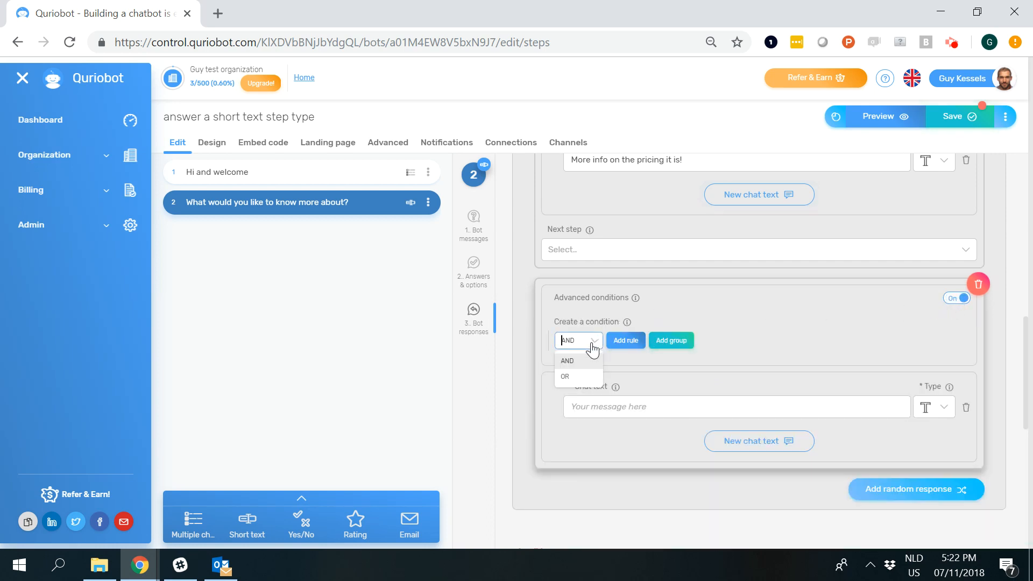
click(580, 375)
- Add a rule that the answer to "What would you like to know more about?" does not contain (case-insensitive) "prod"
click(626, 340)
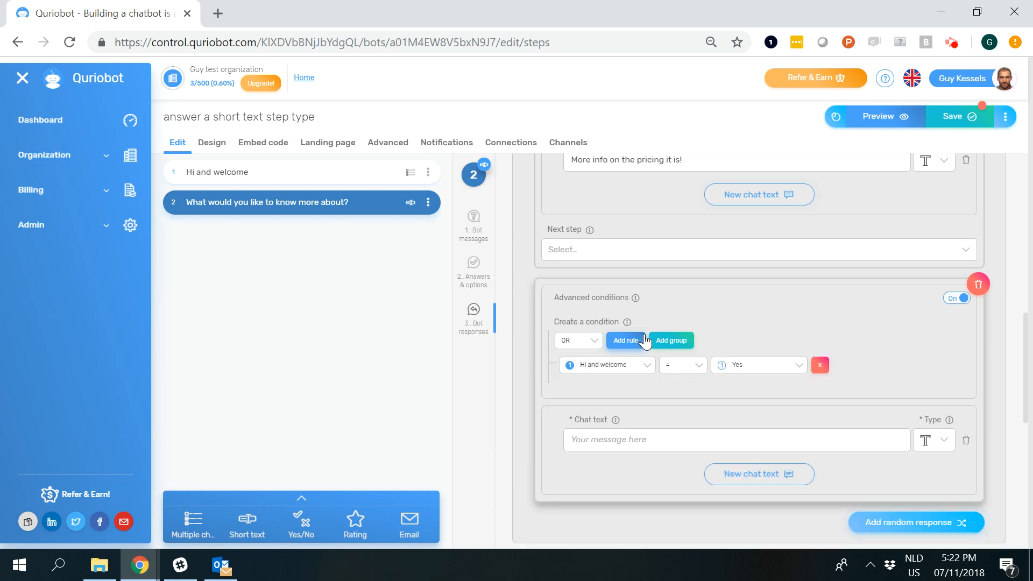
click(629, 369)
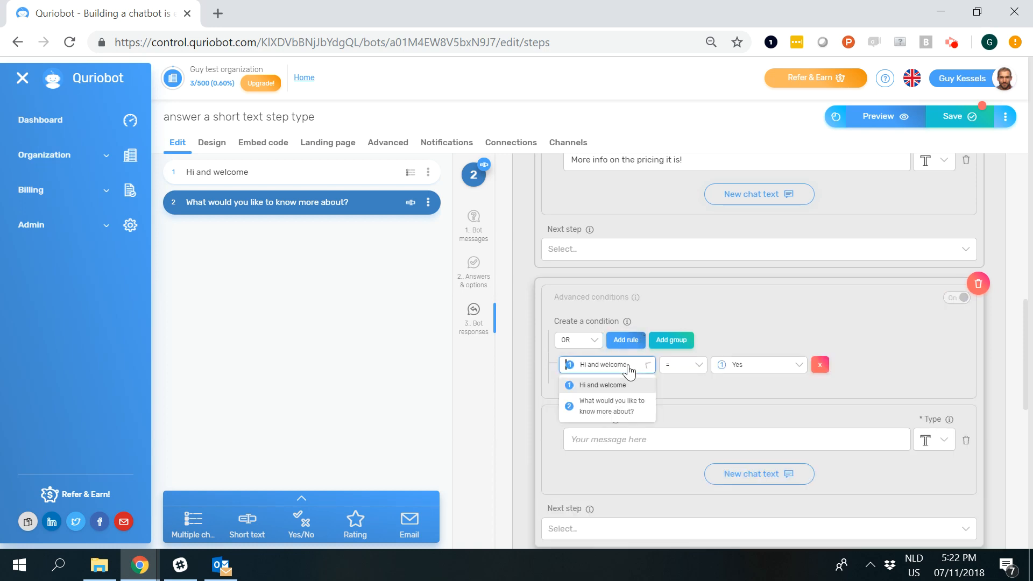
click(605, 412)
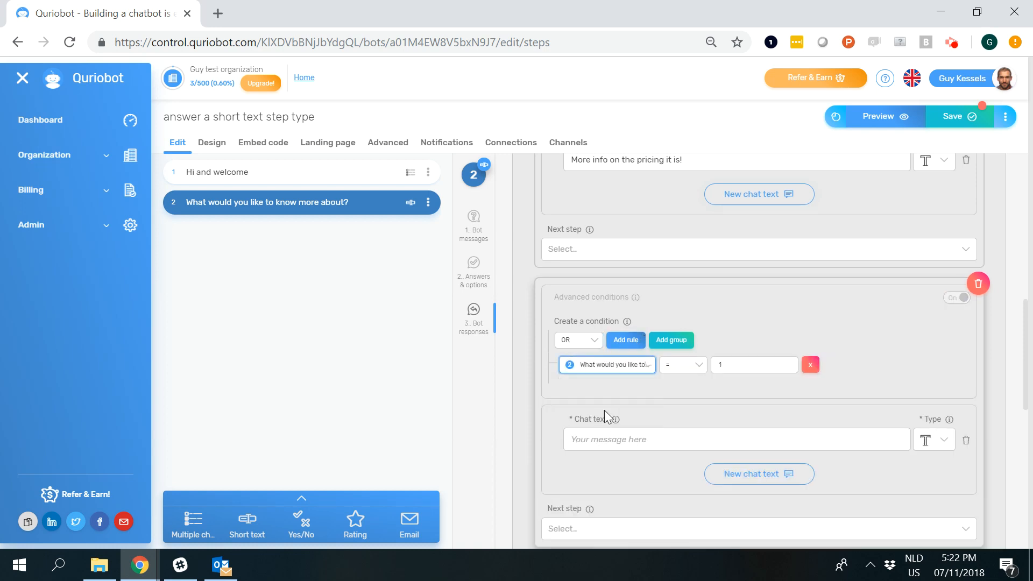
click(685, 371)
scroll(683, 393, down, 2)
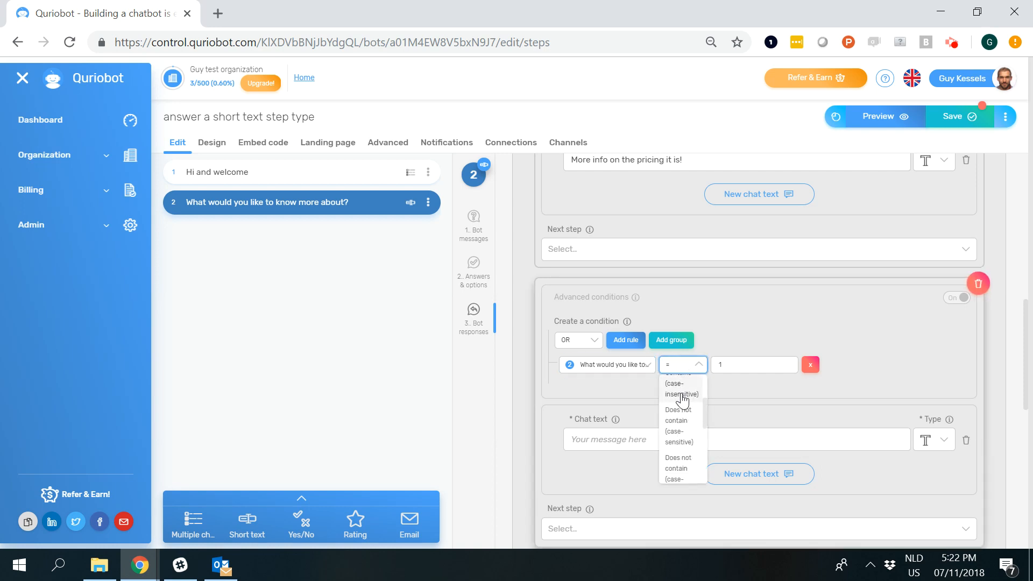
scroll(682, 399, down, 2)
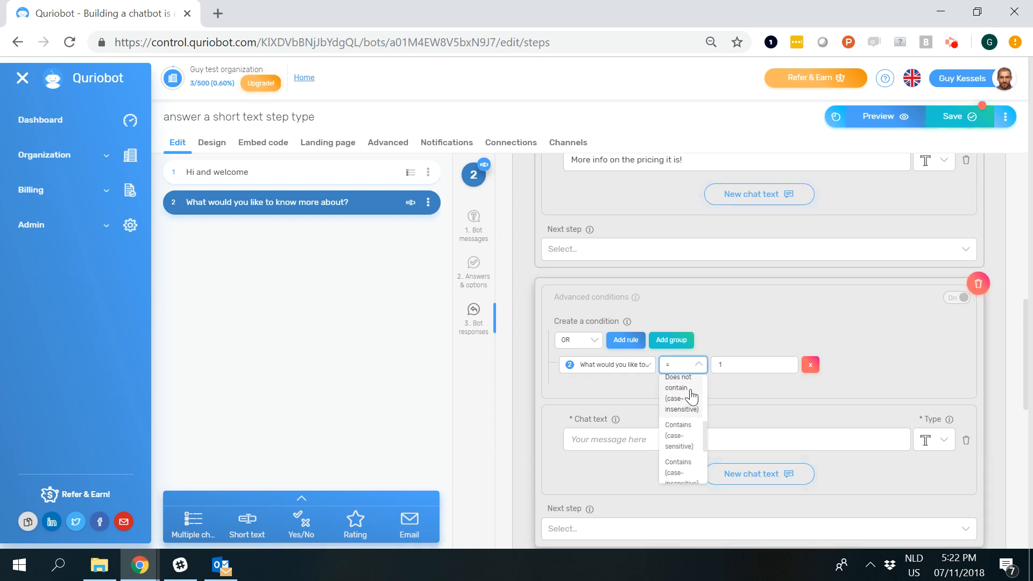
click(688, 397)
click(754, 365)
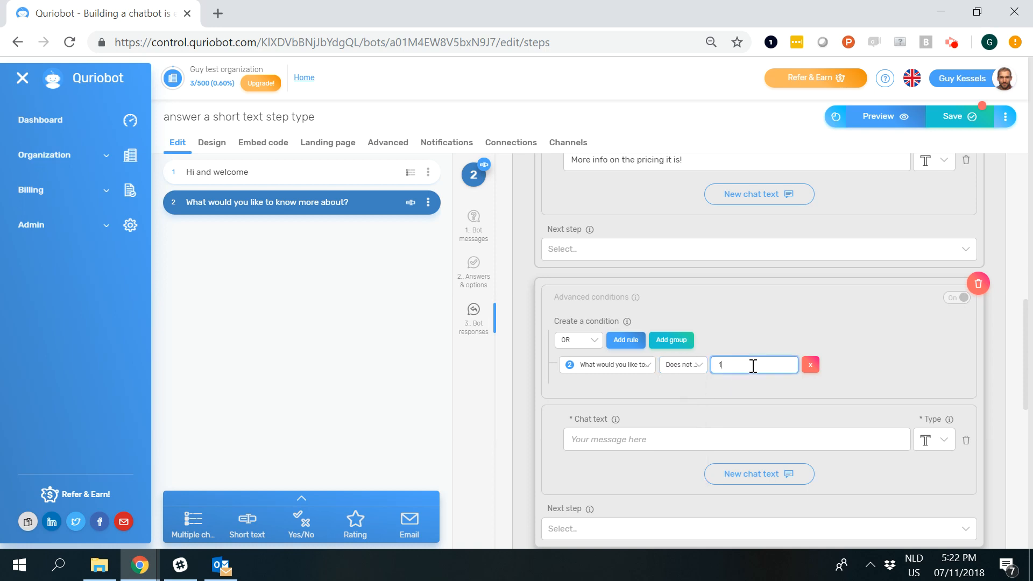
text(prod)
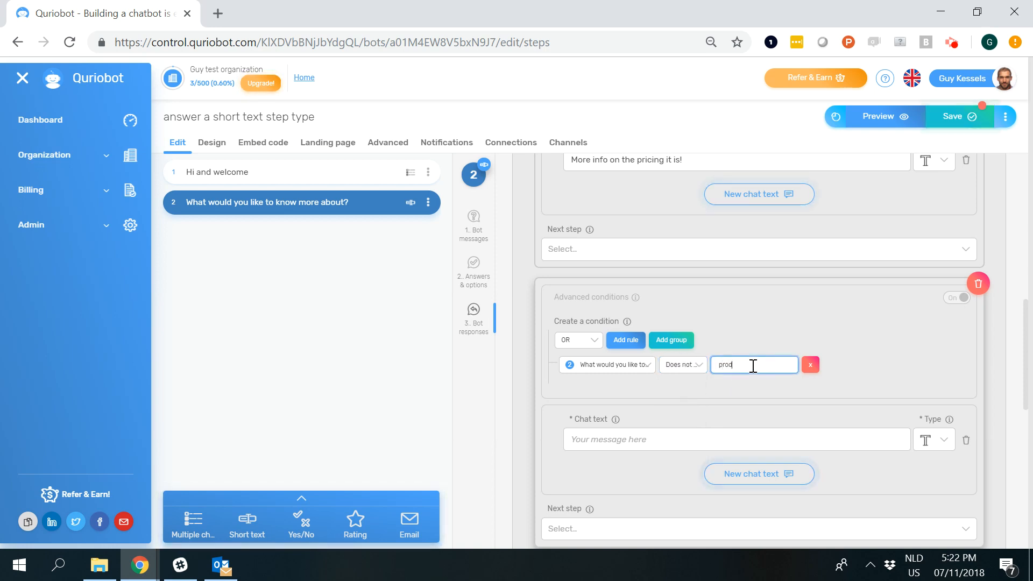
- Add a second rule that the answer to "What would you like to know more about?" does not contain "pric"
click(622, 342)
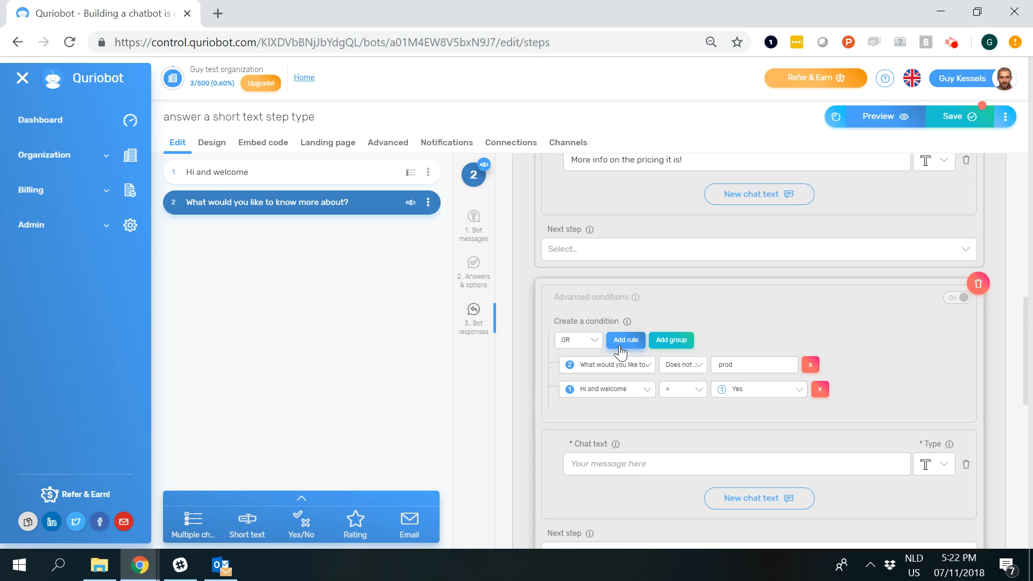
click(606, 392)
click(607, 431)
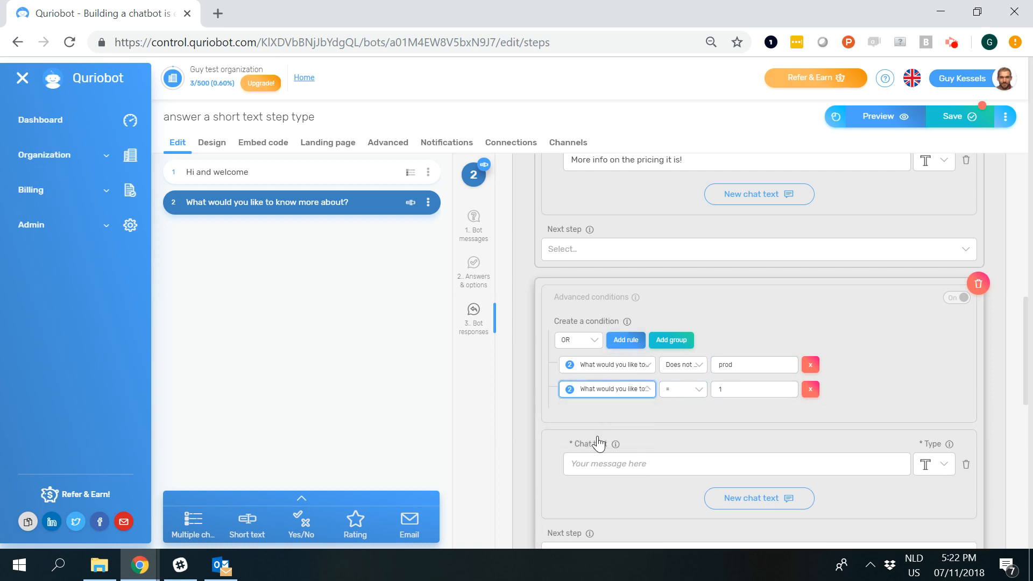
click(691, 391)
scroll(693, 433, down, 2)
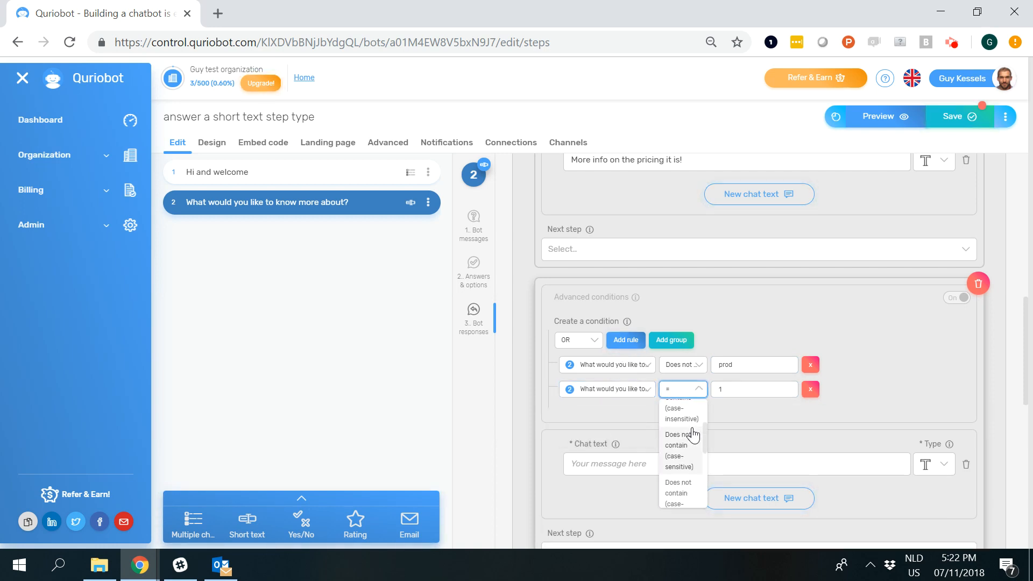
click(686, 431)
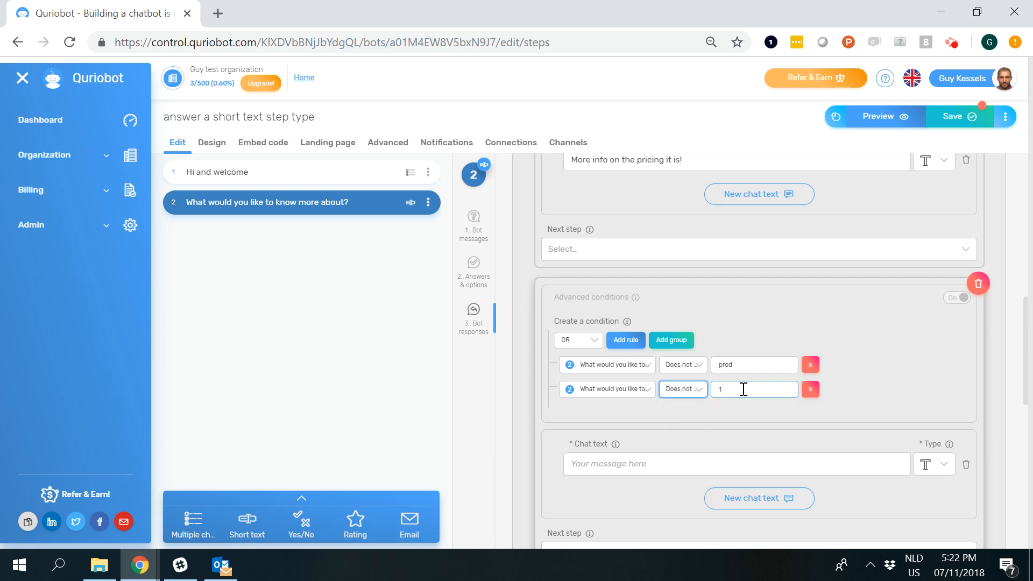
click(743, 389)
text(pric)
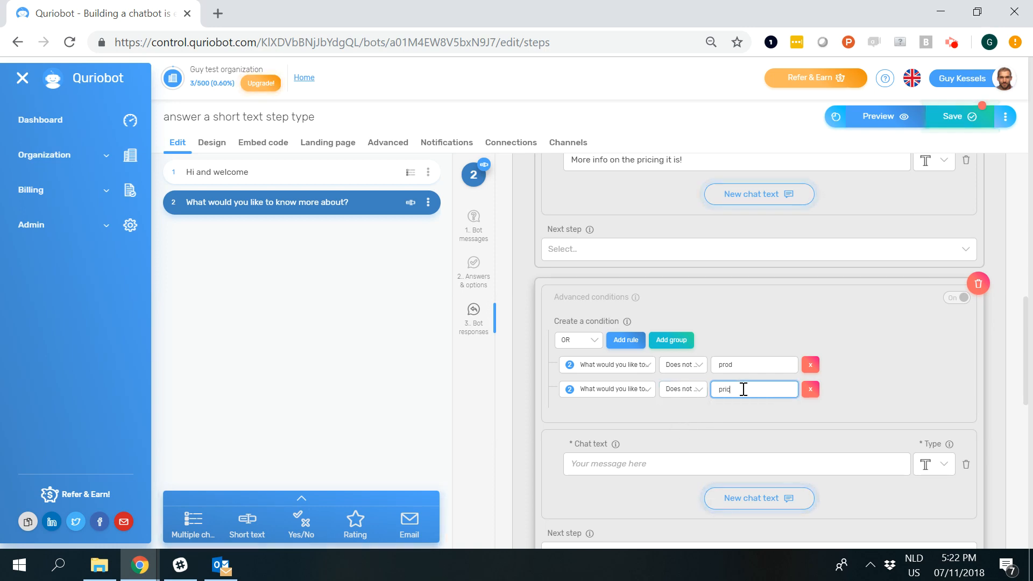
- Enter "Neither of them" as the chat text of the response with the two does-not-contain rules
click(648, 472)
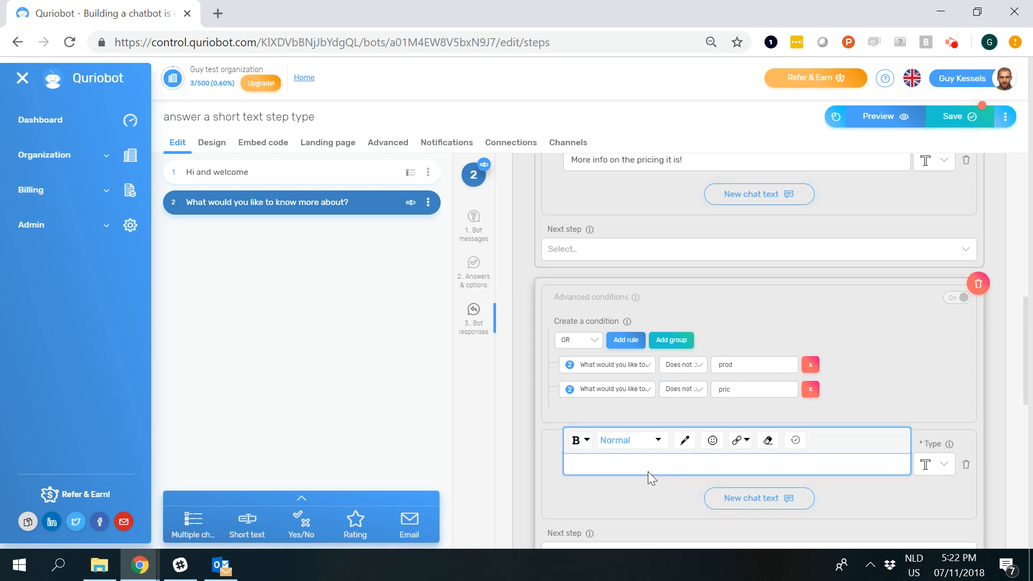
text(Neither of them)
- Review the conditions and chat texts of the product, pricing and neither responses
scroll(712, 386, up, 3)
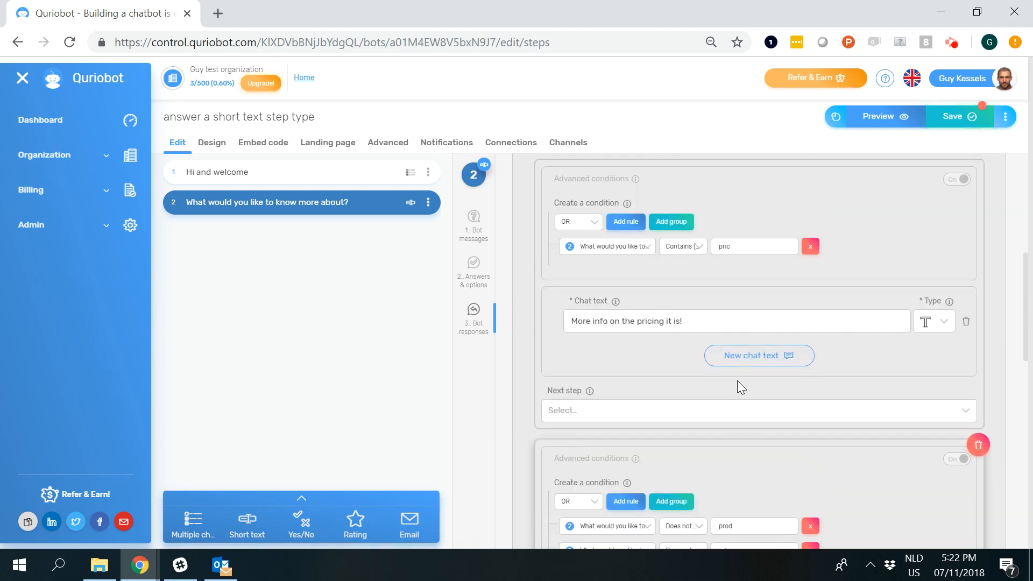
scroll(741, 387, up, 2)
scroll(737, 382, up, 3)
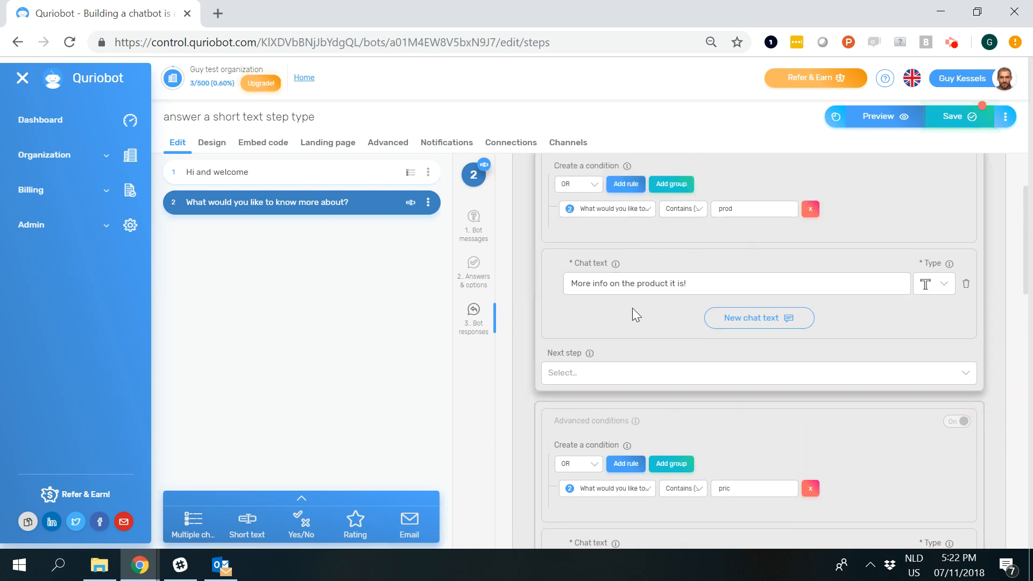
click(719, 213)
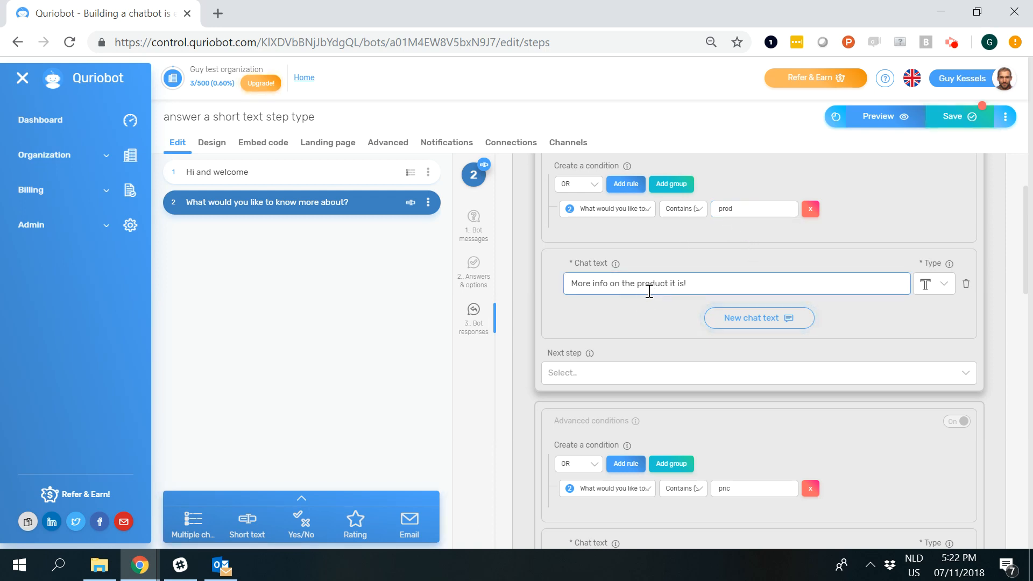
scroll(851, 431, down, 2)
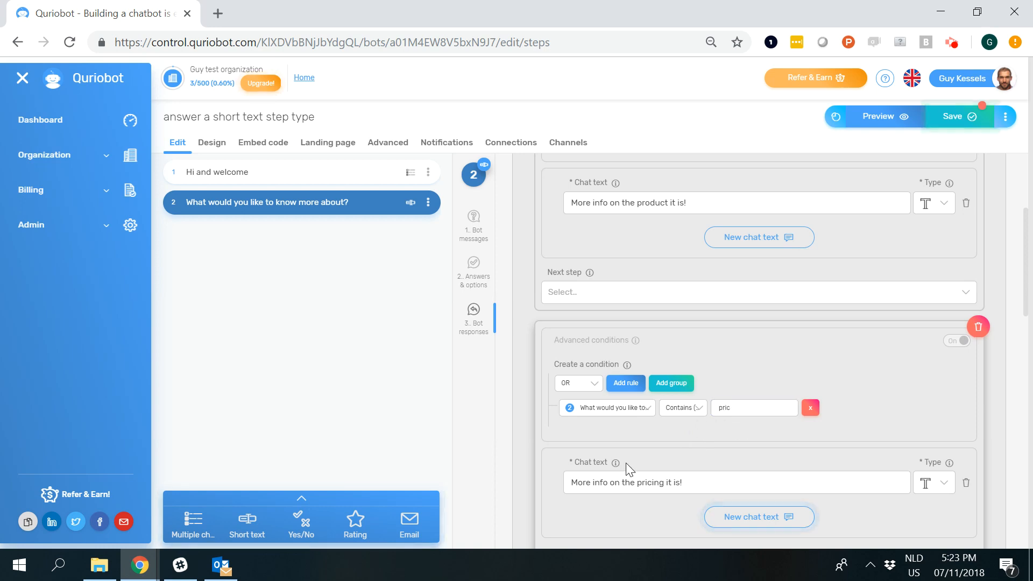
scroll(657, 484, down, 2)
scroll(700, 457, down, 4)
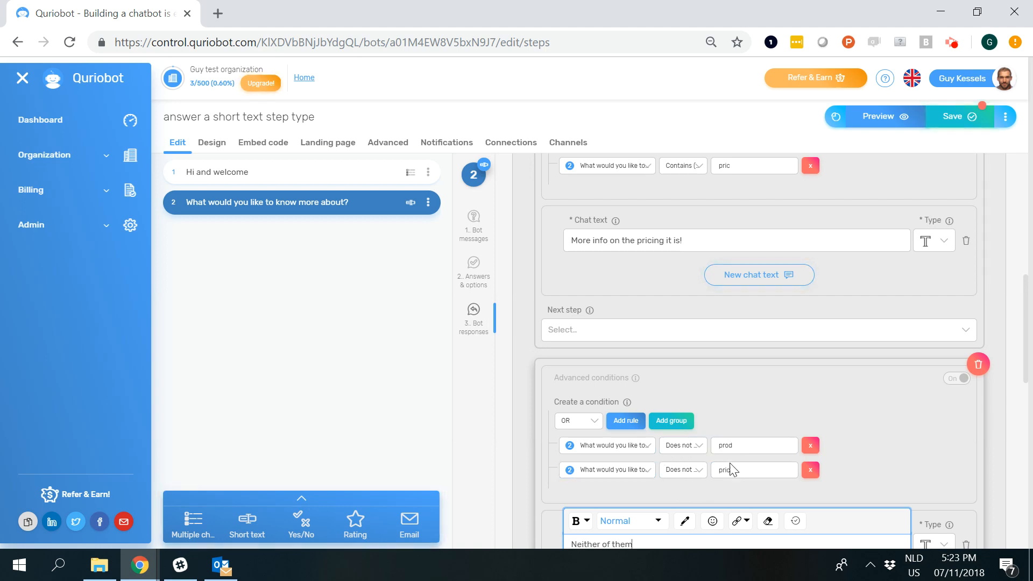
scroll(731, 468, down, 2)
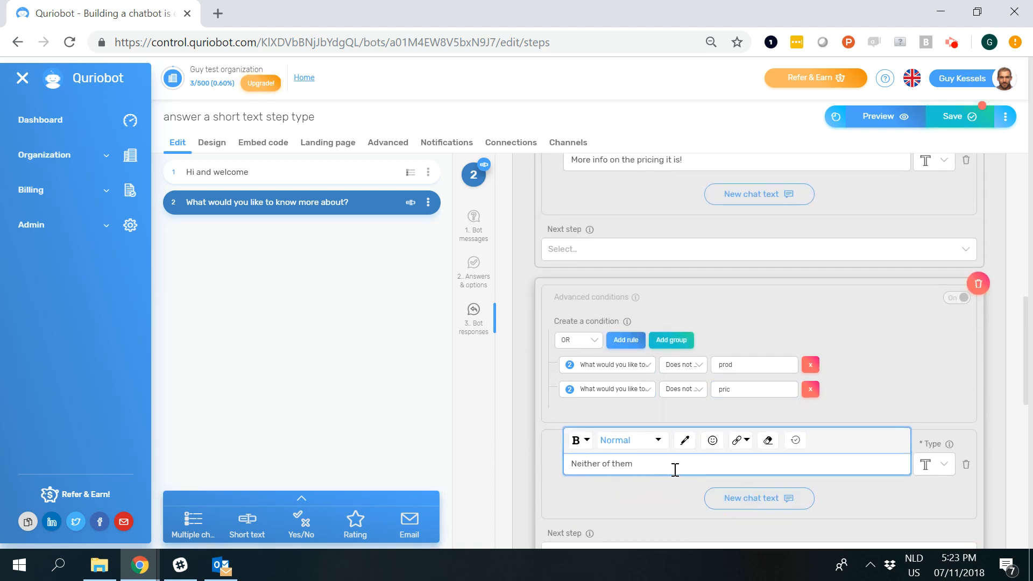
- Save the bot and start a chat in its preview, answering "Ready to start?" with Yes
click(963, 131)
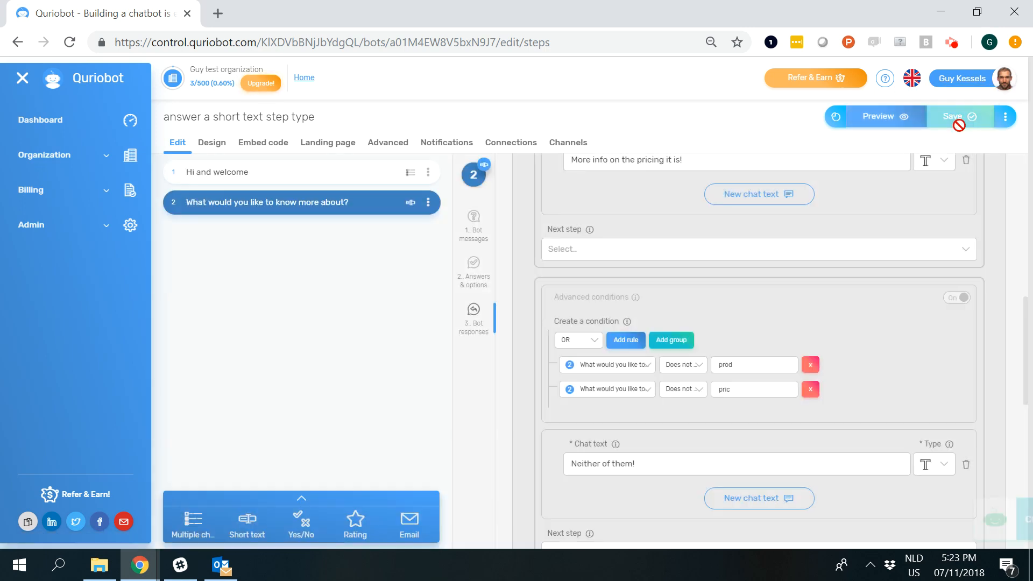
click(878, 117)
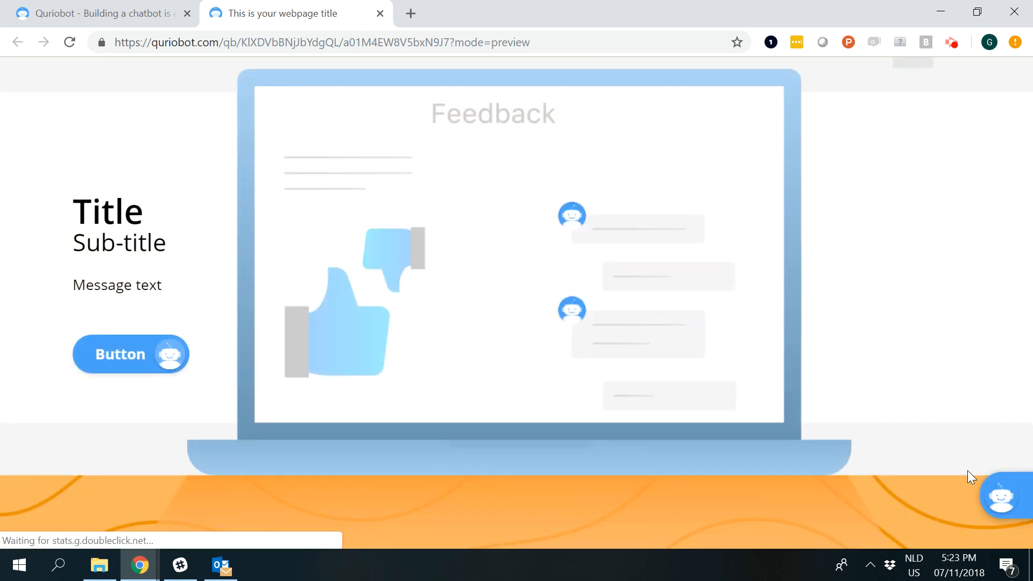
click(957, 499)
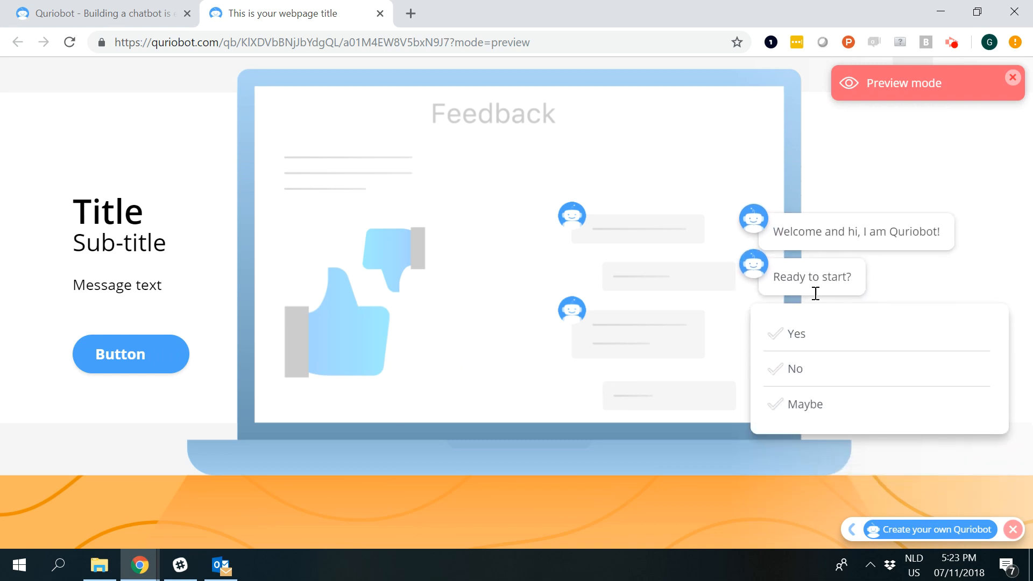
click(805, 252)
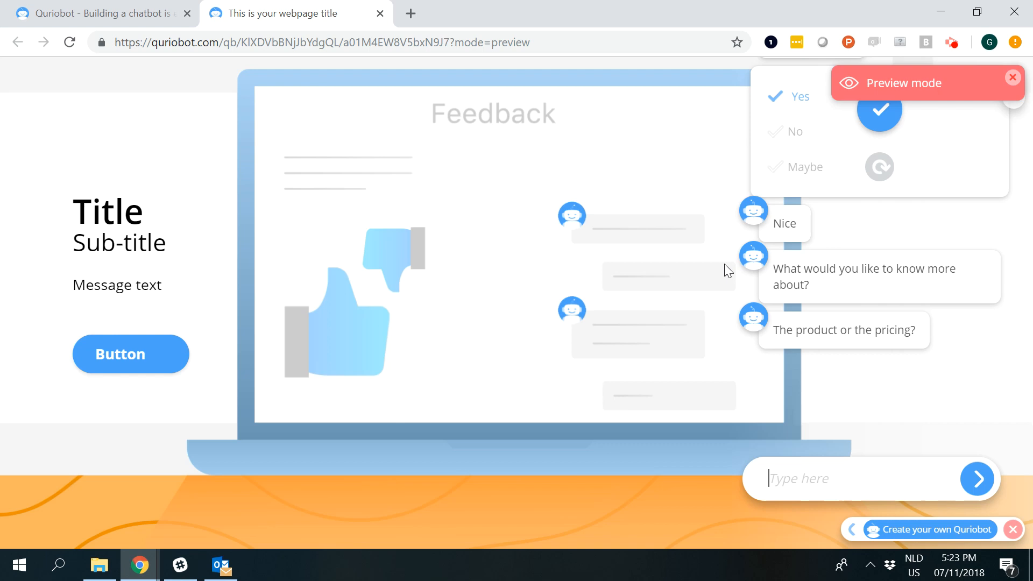
- Test the product response in the preview by answering "What would you like to know more about?" with "product"
text(product)
key(Return)
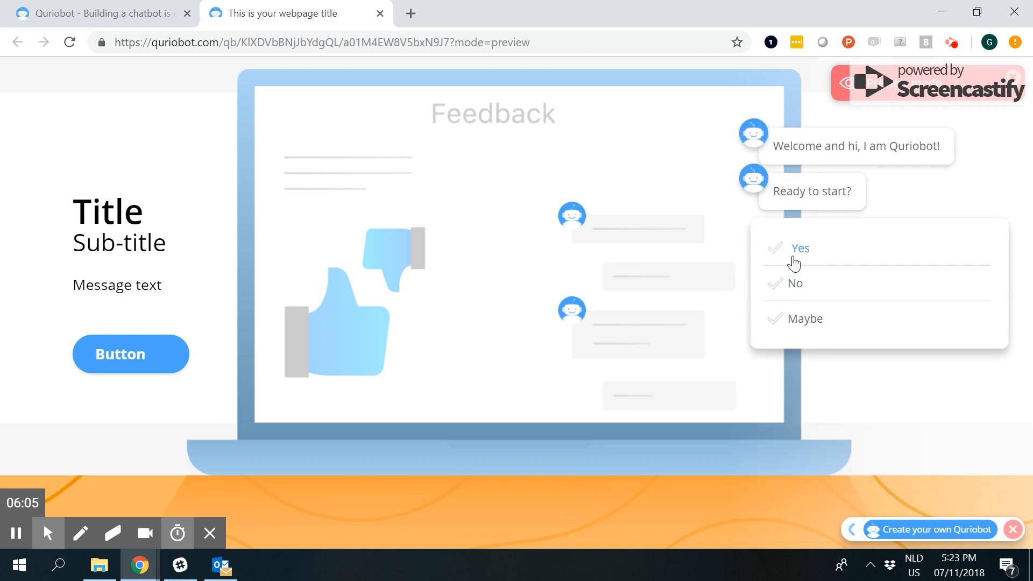
- Test the pricing response in the restarted preview chat by answering Yes and sending "I want to know more about prices"
click(794, 260)
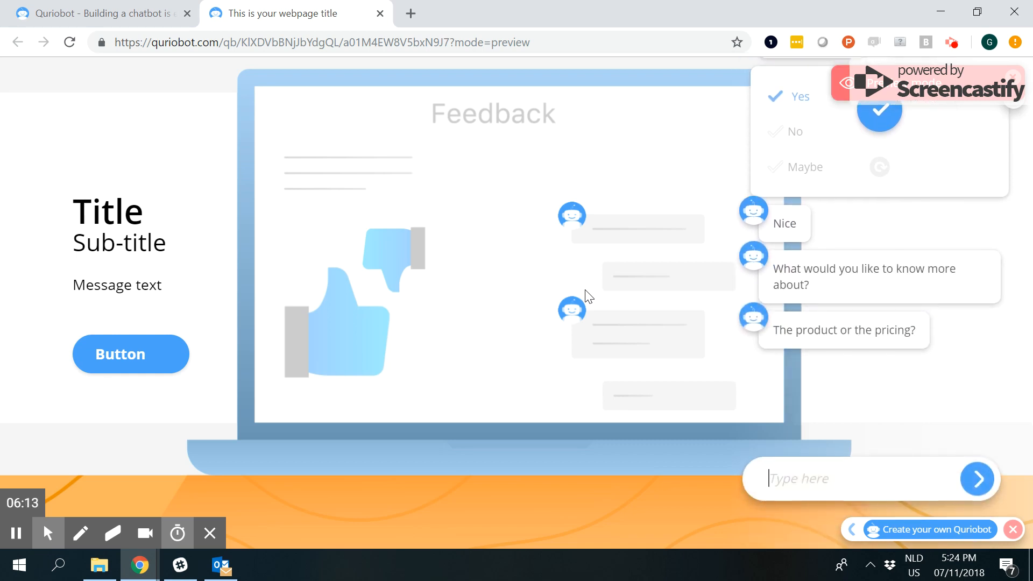
text(I want to)
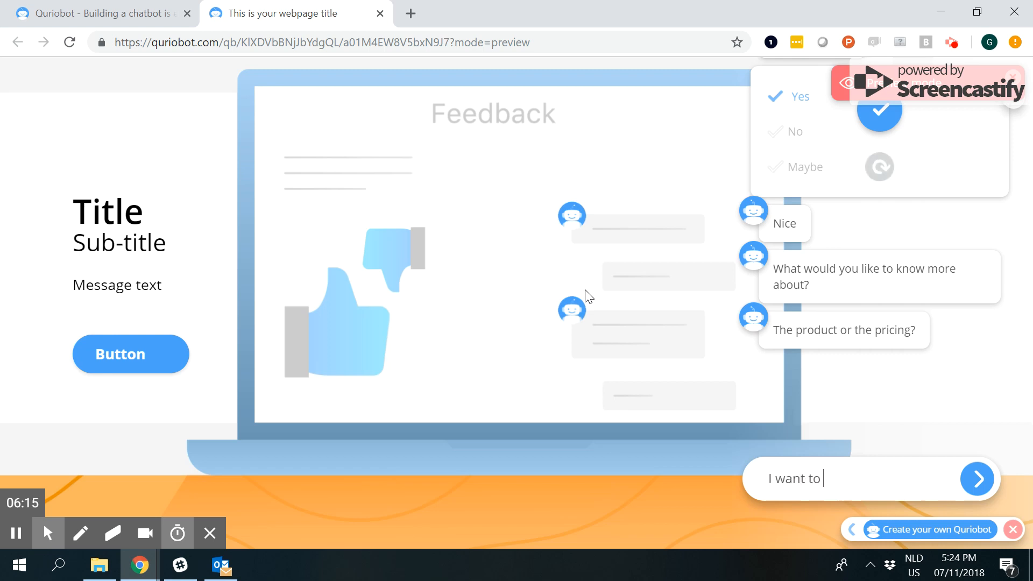
text( know more about price)
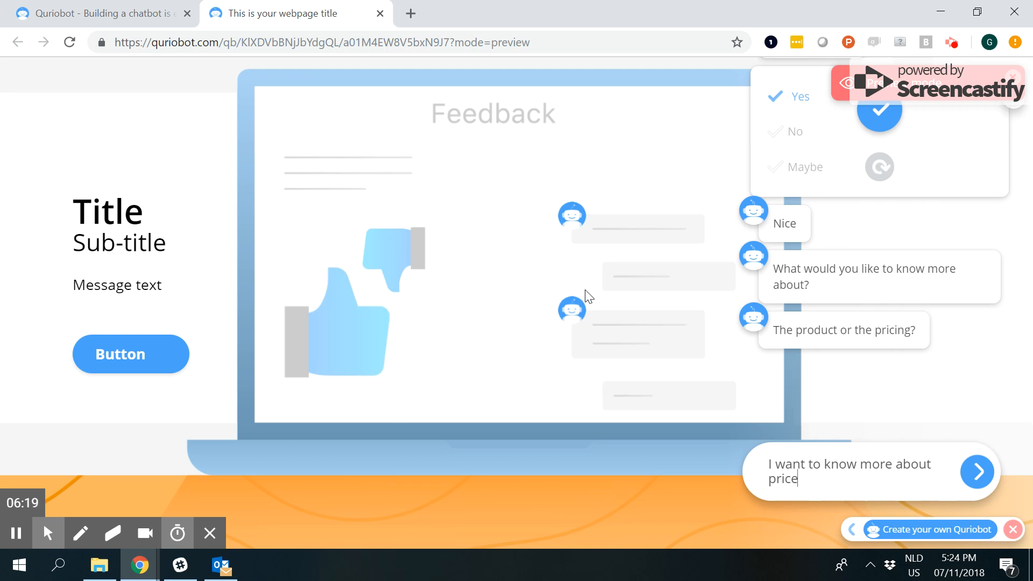
text(s)
key(Return)
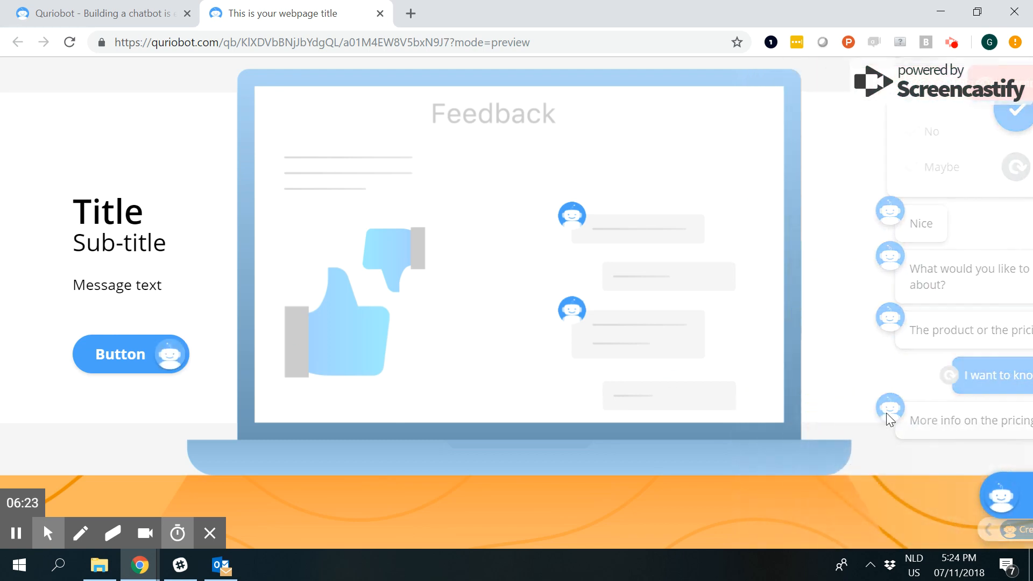
- Return to the bot editor and check the "pric" value in the second does-not-contain rule of the "Neither of them!" response
click(134, 7)
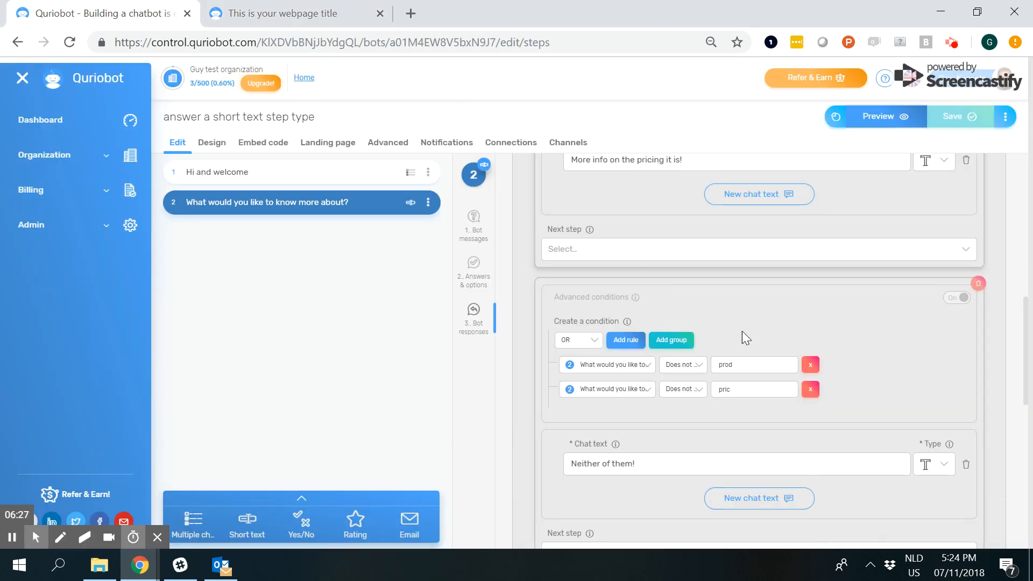
click(735, 390)
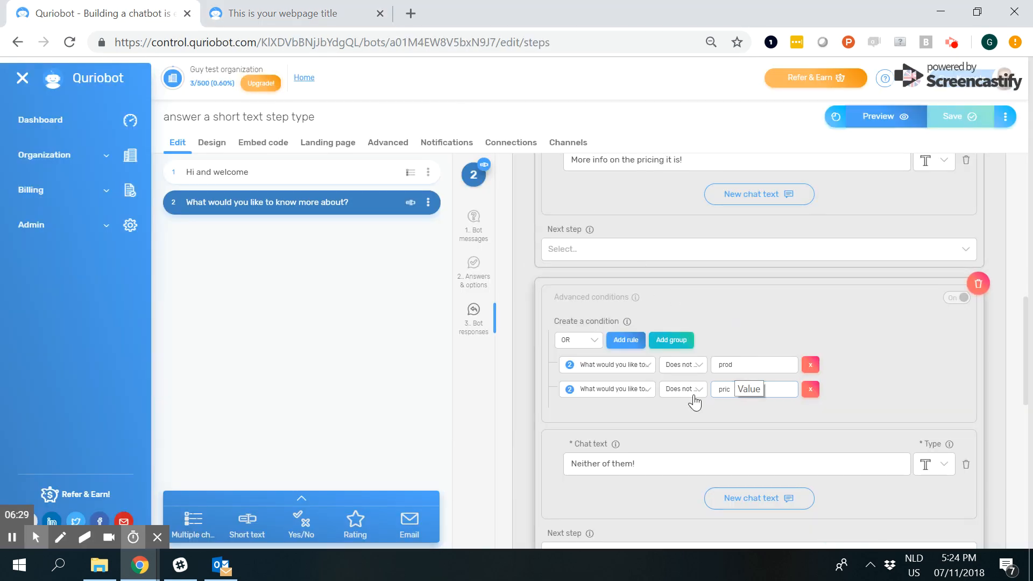